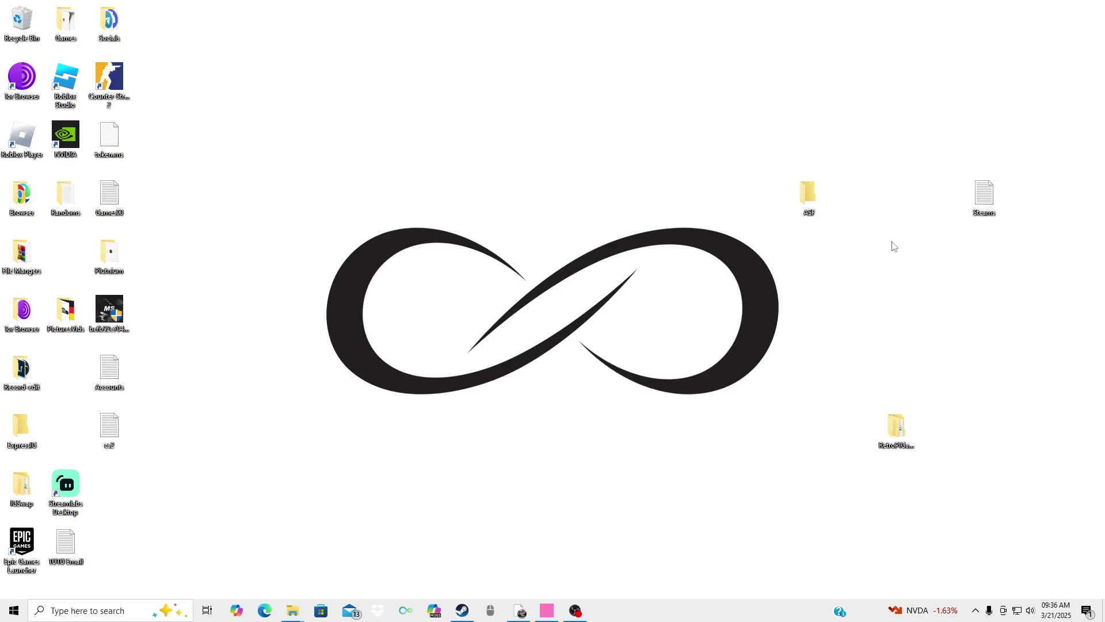
Download SteamAchievementManager-7.0.37.zip from the repository's latest release and confirm it in download history.
mouse_move(525, 615)
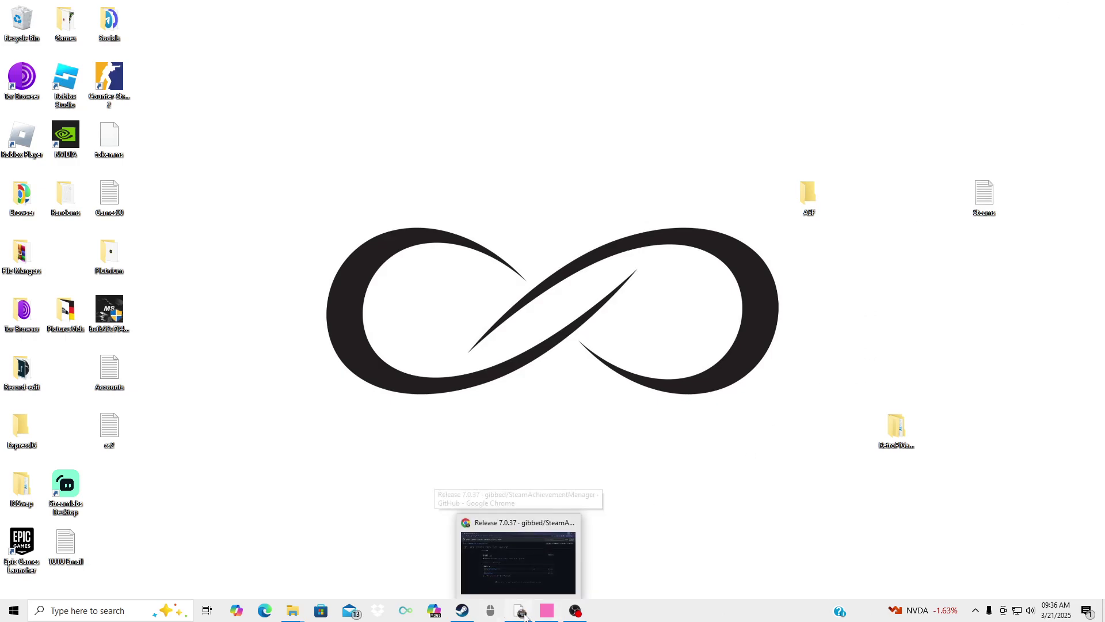
click(523, 567)
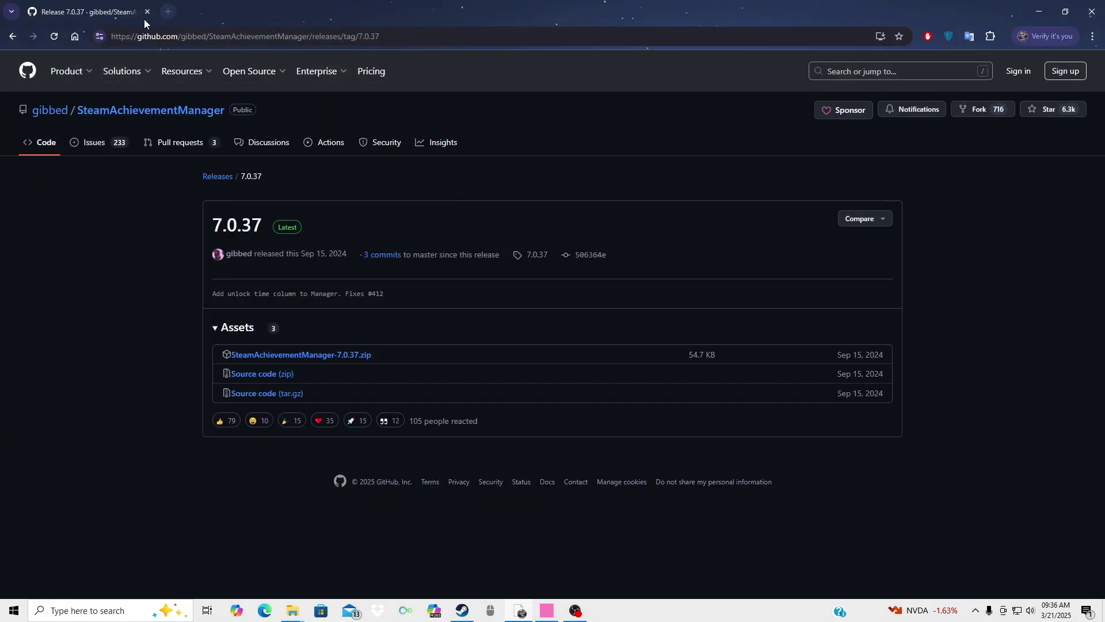
click(132, 111)
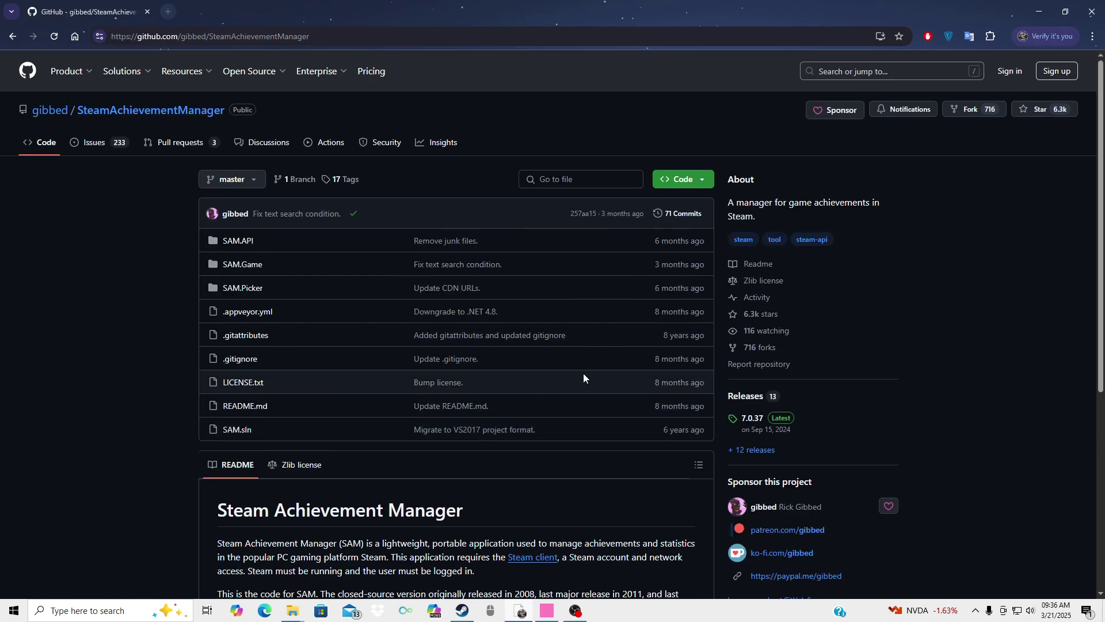
scroll(584, 377, down, 5)
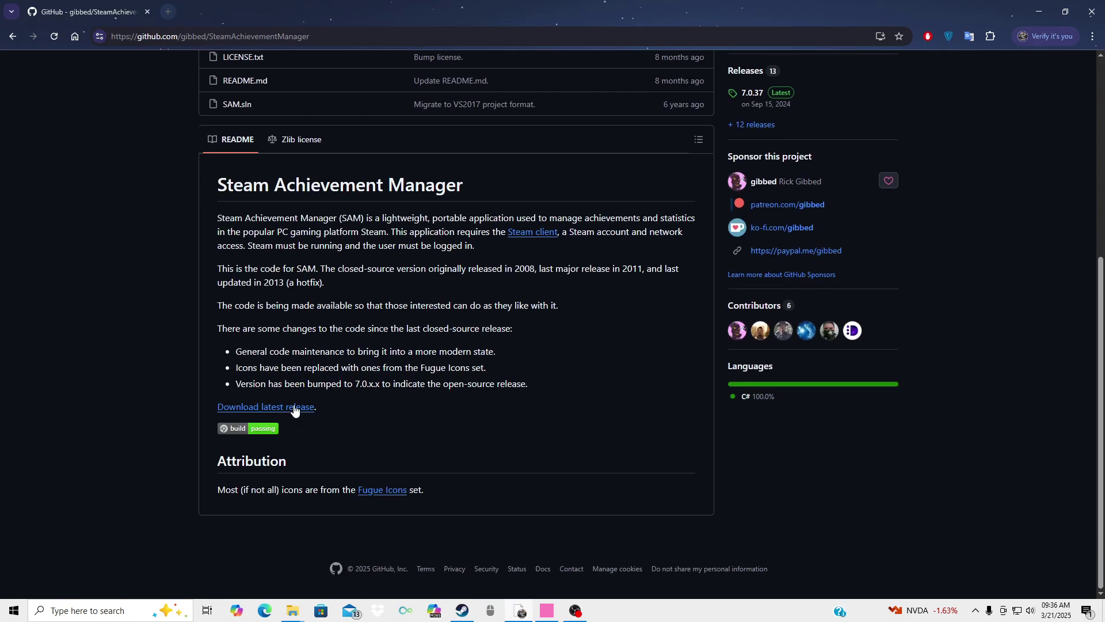
click(294, 408)
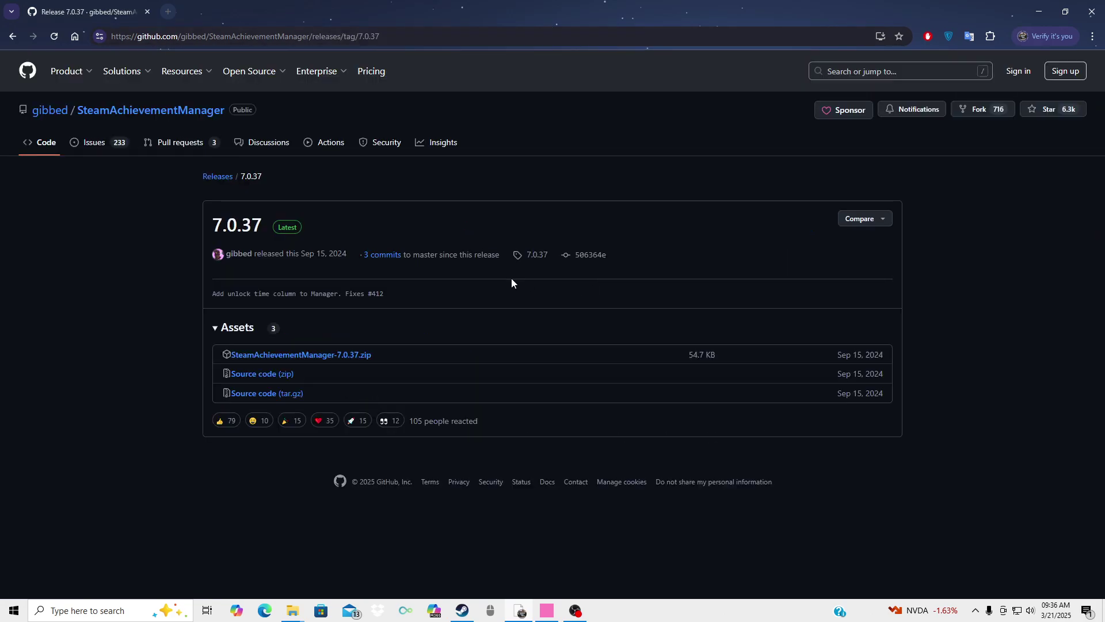
click(334, 360)
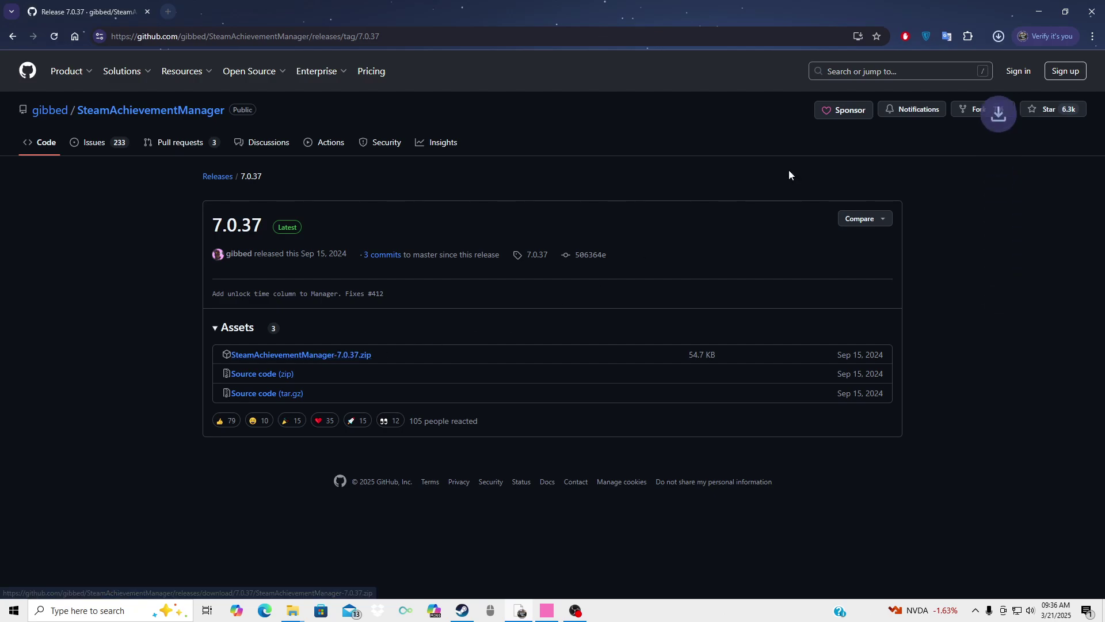
click(1000, 35)
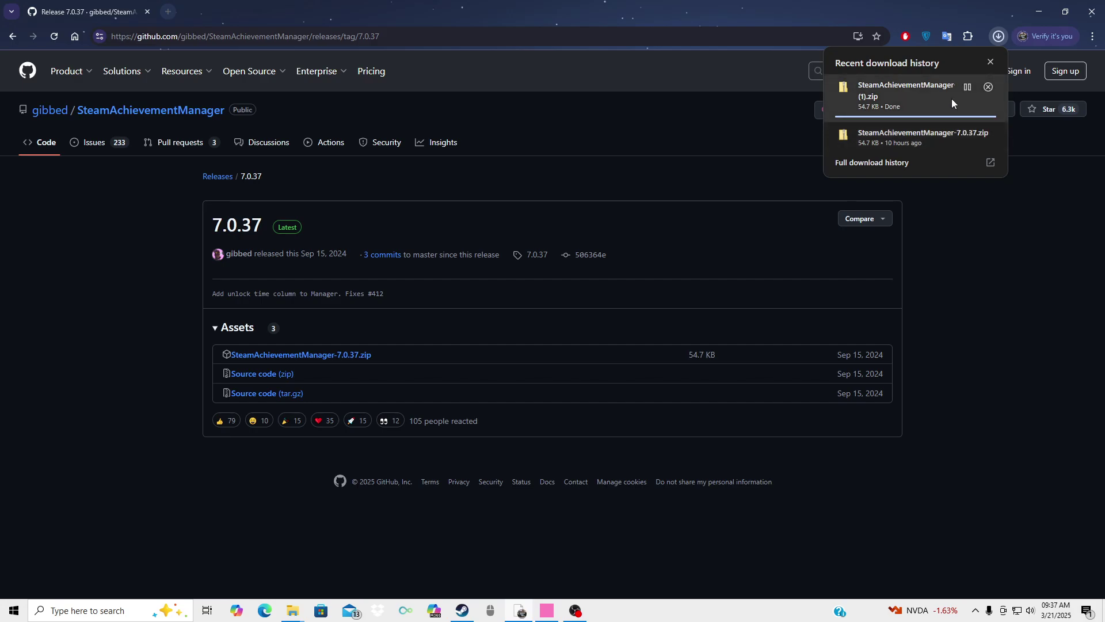
Show the downloaded zip in its folder and close the already running achievement manager.
click(968, 87)
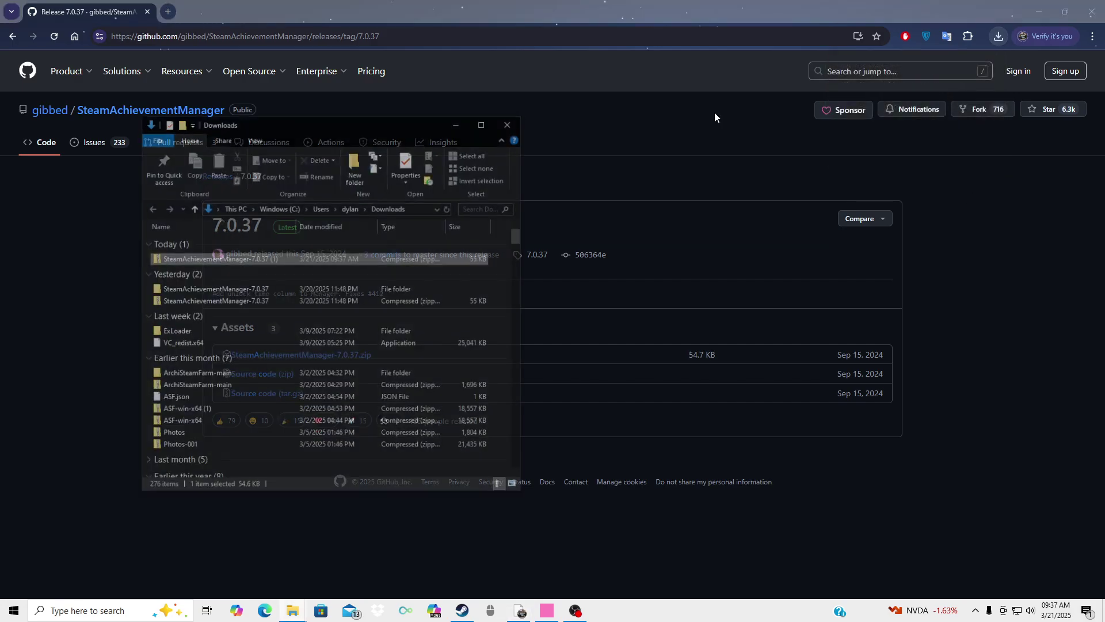
right_click(367, 261)
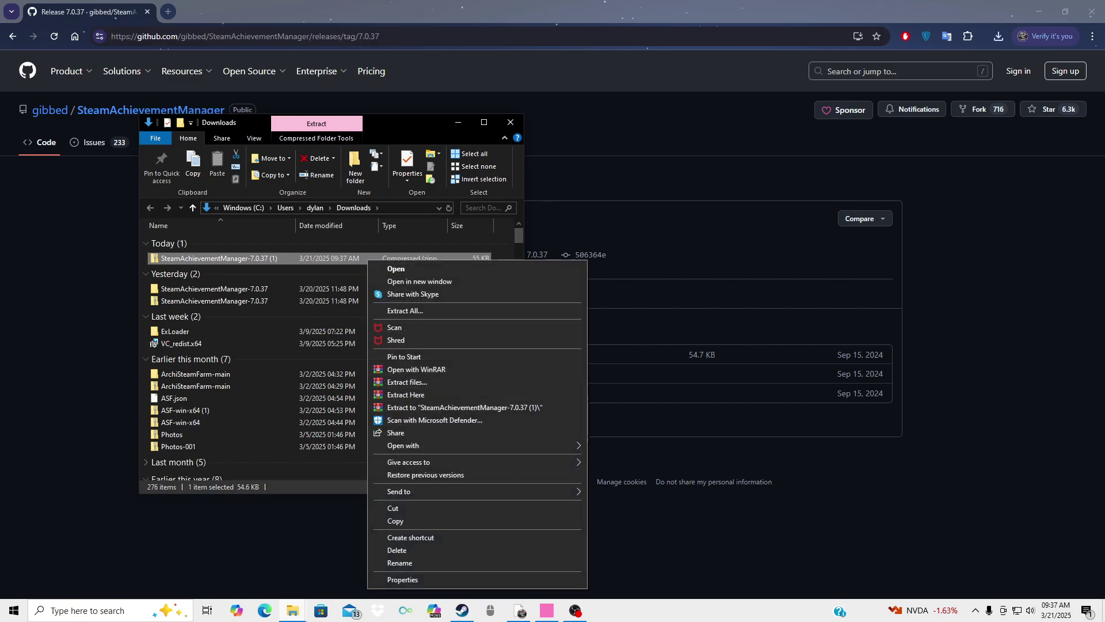
click(546, 611)
click(506, 115)
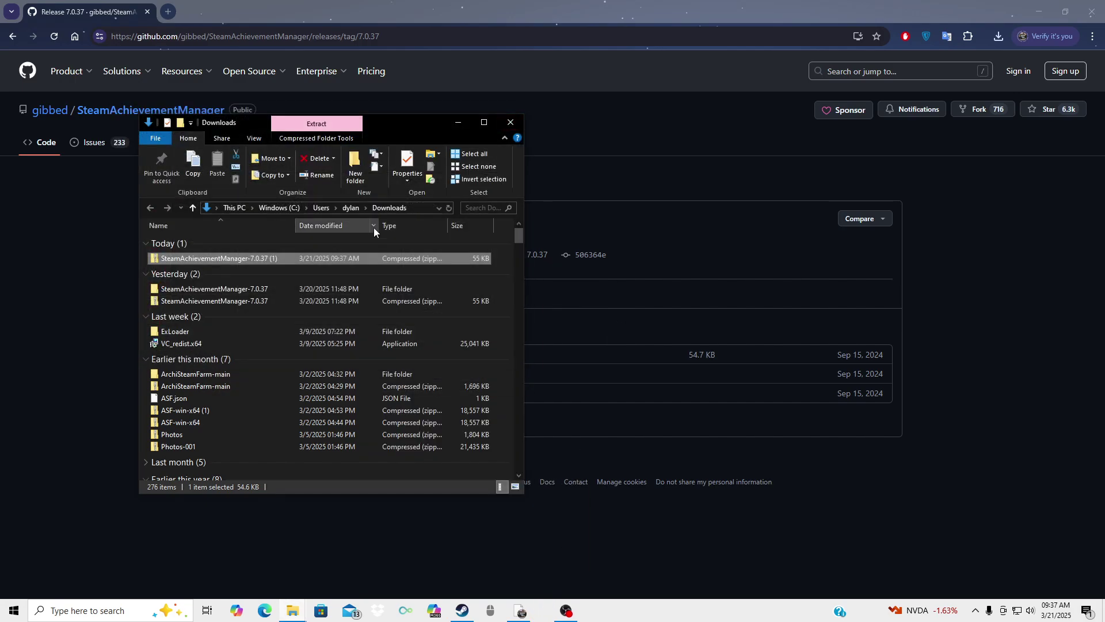
Extract the zip to 'SteamAchievementManager-7.0.37 (1)' and open that folder.
right_click(358, 257)
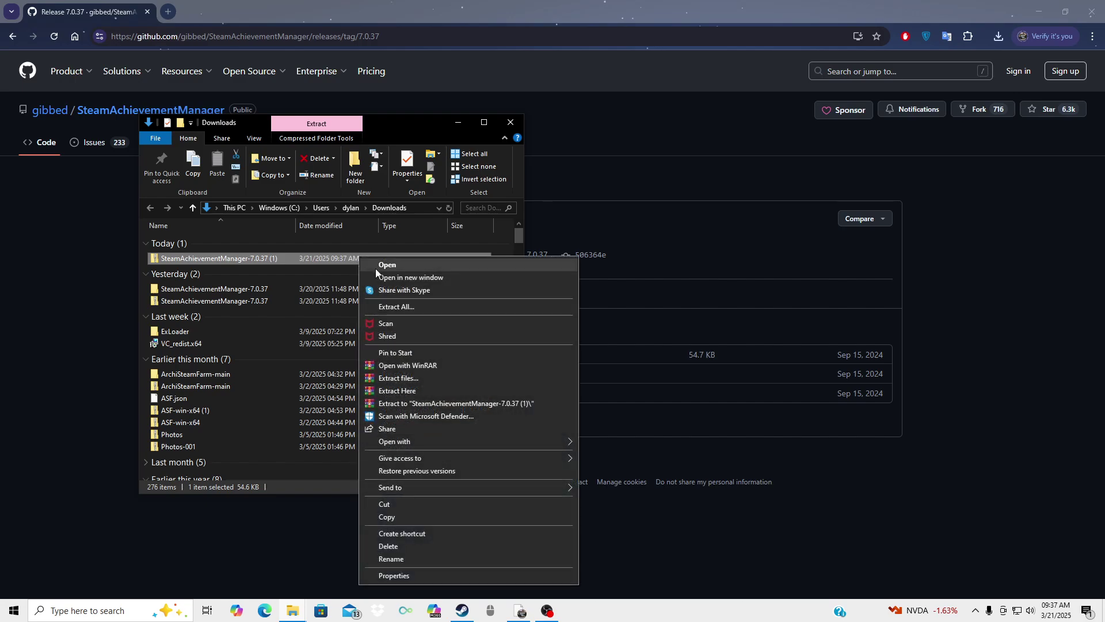
click(425, 404)
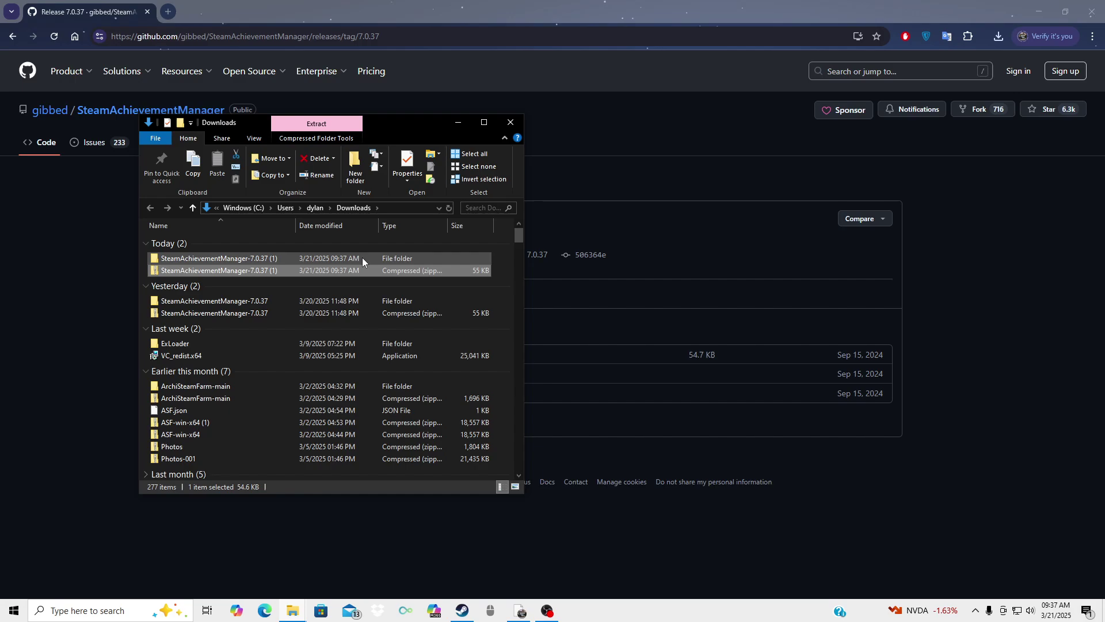
double_click(361, 257)
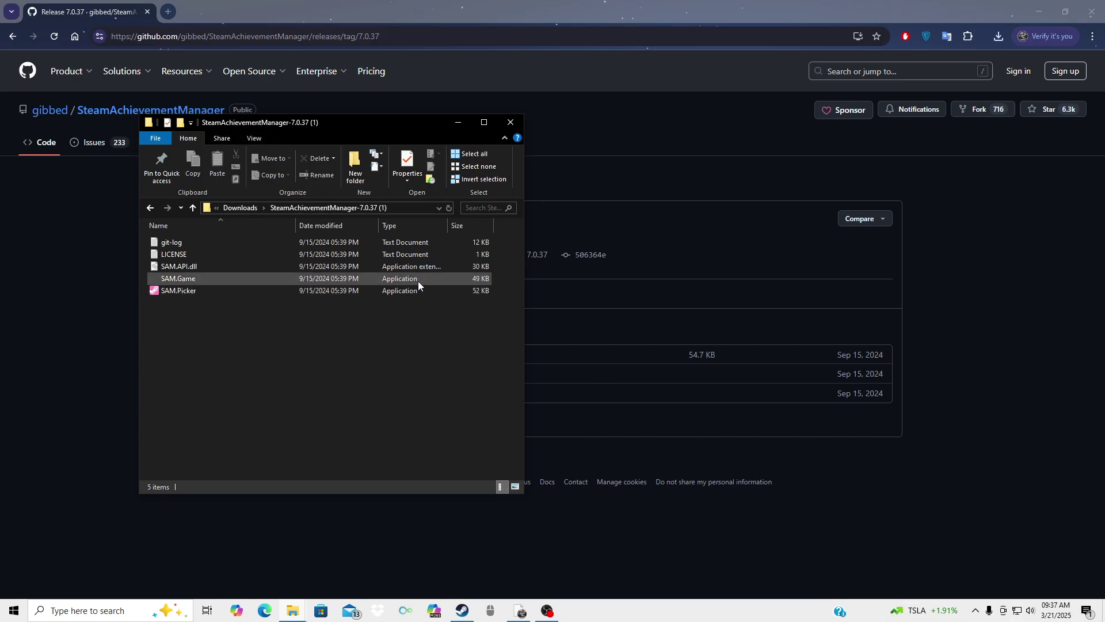
Launch SAM.Picker to load the owned games, then minimize File Explorer.
click(198, 291)
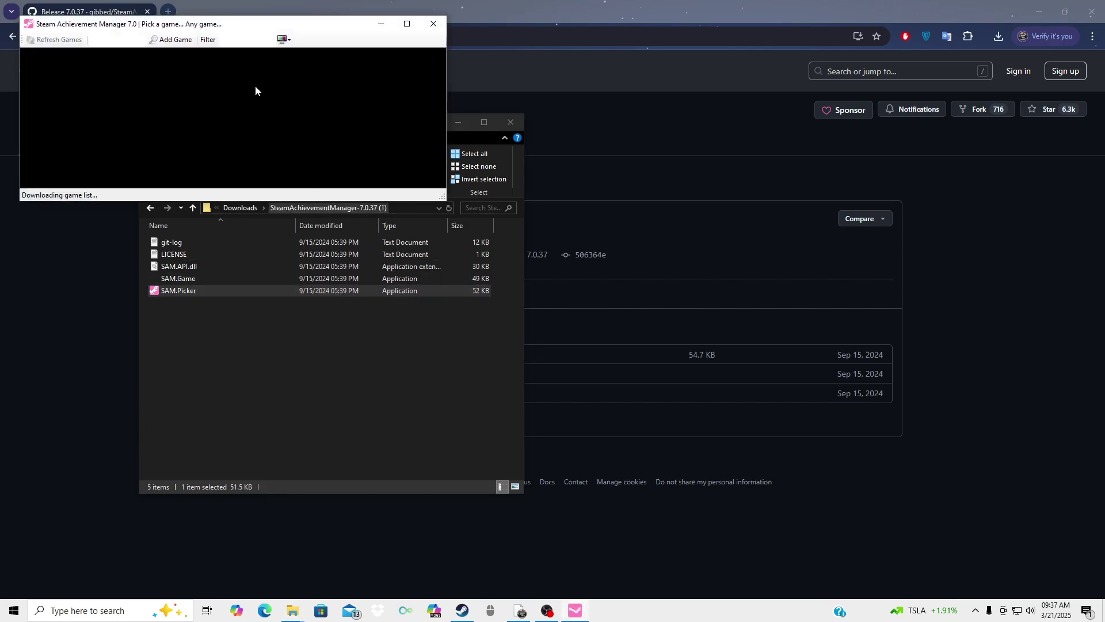
click(468, 130)
click(460, 124)
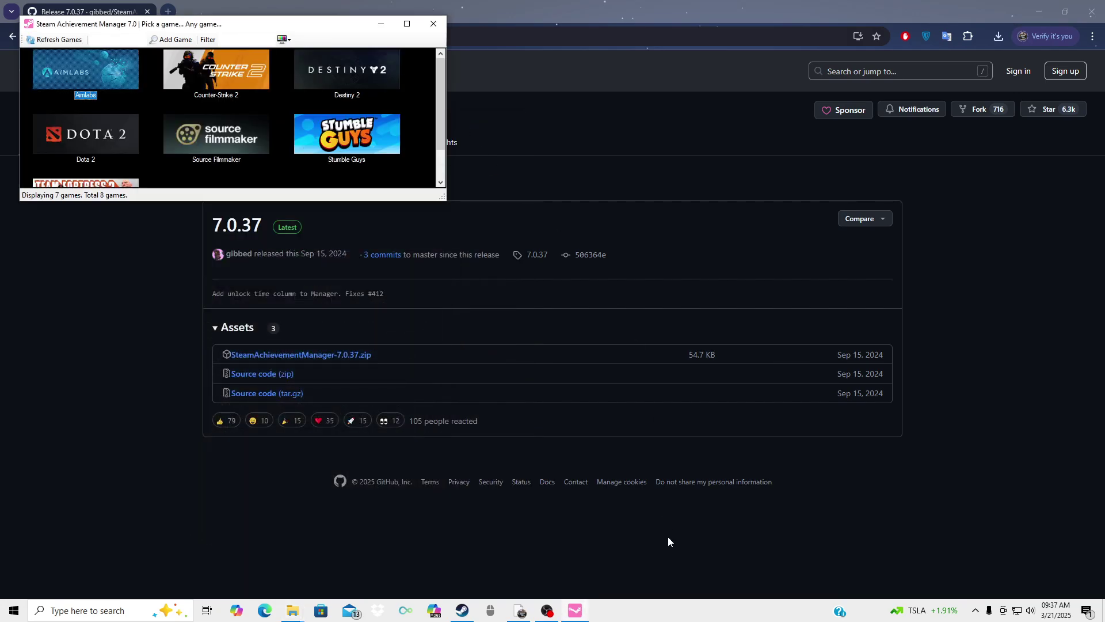
Open the Steam profile page, with the Steam window resized and placed beside the game picker.
click(463, 610)
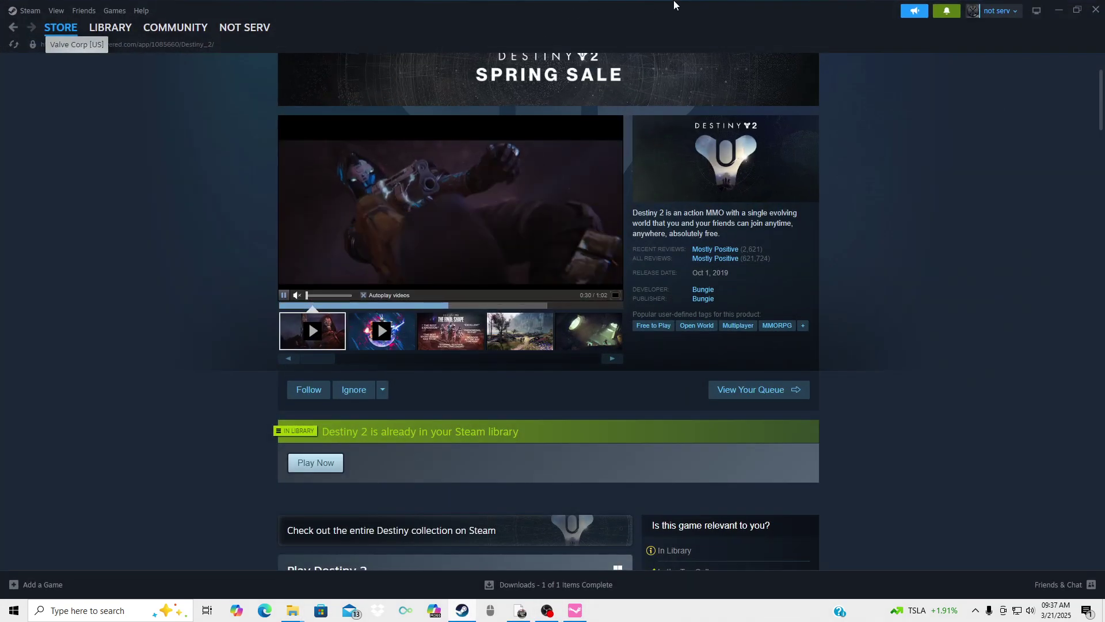
drag(725, 9, 906, 130)
click(999, 155)
click(1005, 166)
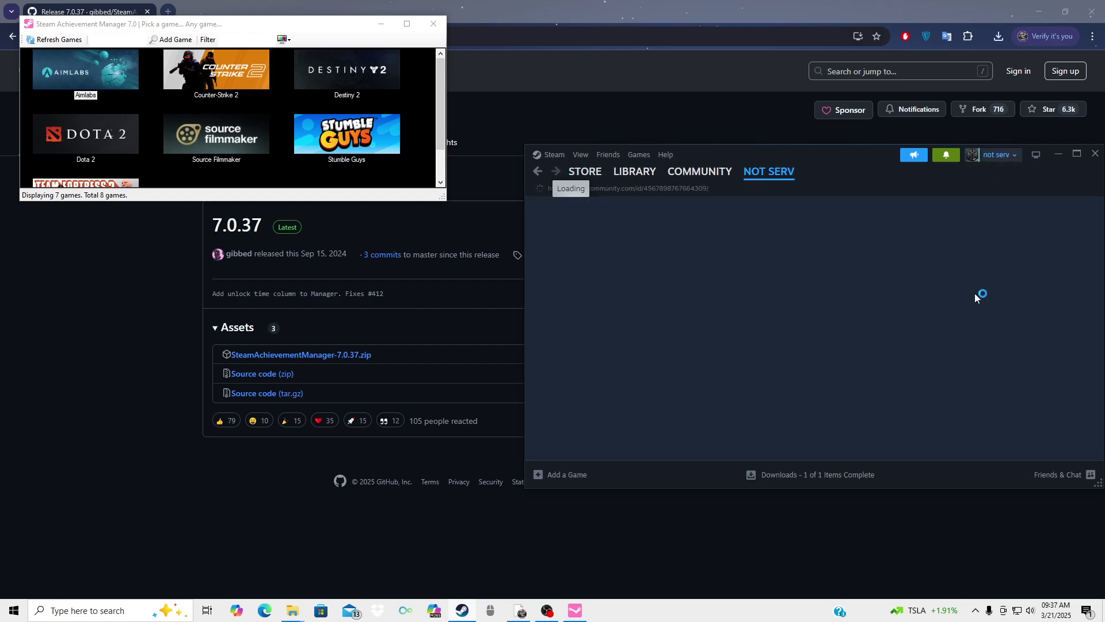
scroll(756, 427, down, 5)
scroll(800, 366, up, 4)
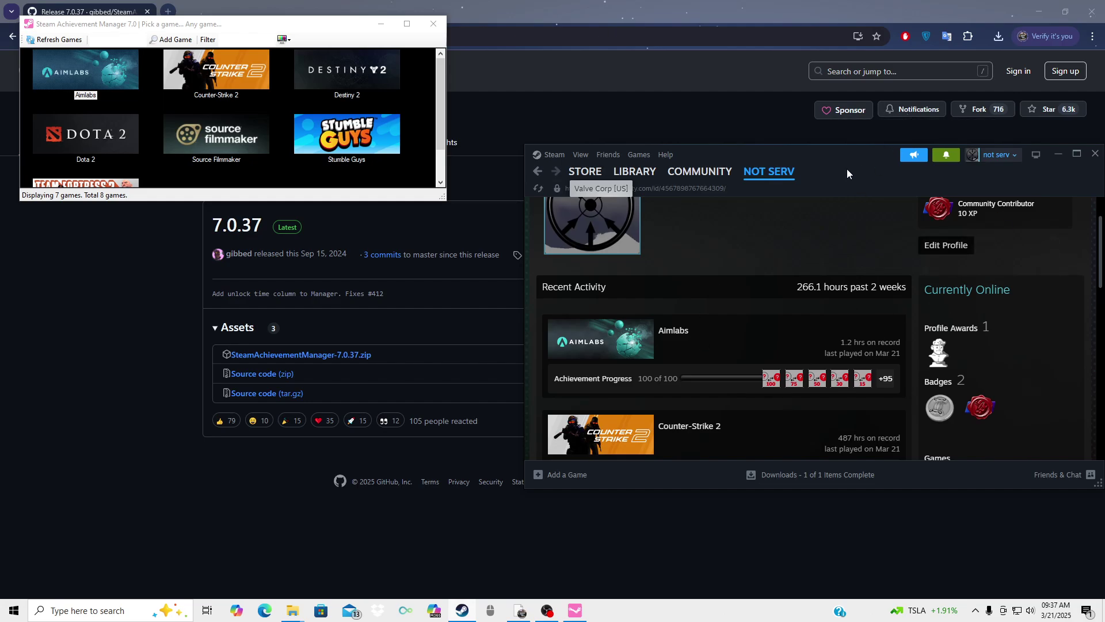
drag(848, 170, 778, 31)
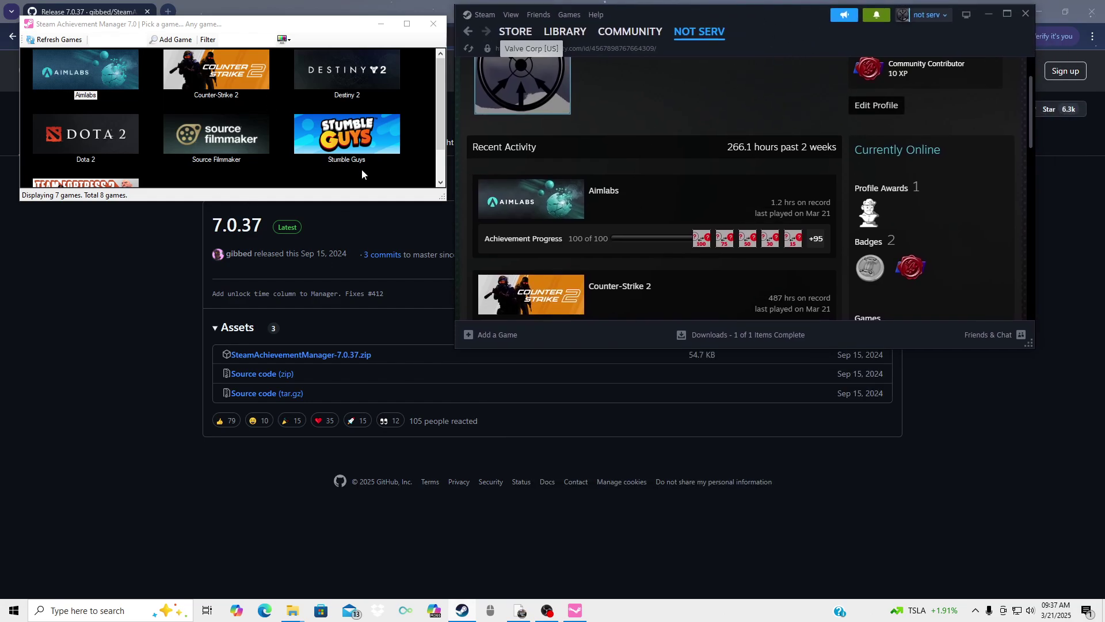
Deselect Aimlabs in the games list and scroll through the profile.
click(162, 147)
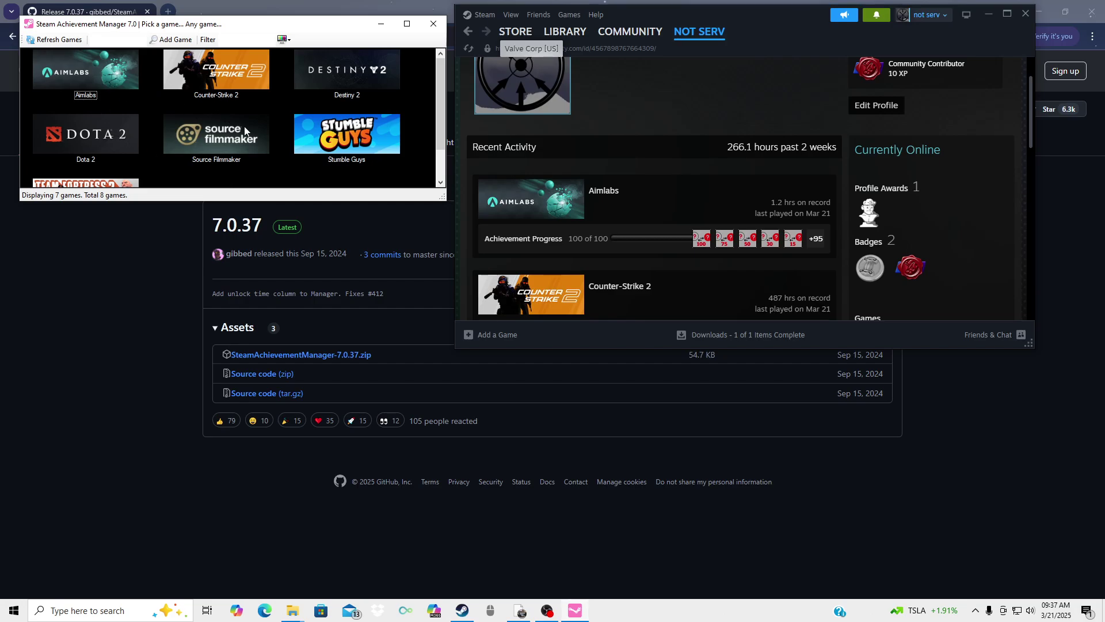
scroll(352, 127, down, 1)
scroll(357, 132, up, 1)
scroll(368, 120, down, 1)
scroll(370, 126, up, 1)
scroll(370, 126, down, 1)
scroll(369, 126, up, 1)
scroll(794, 235, down, 5)
scroll(812, 251, up, 1)
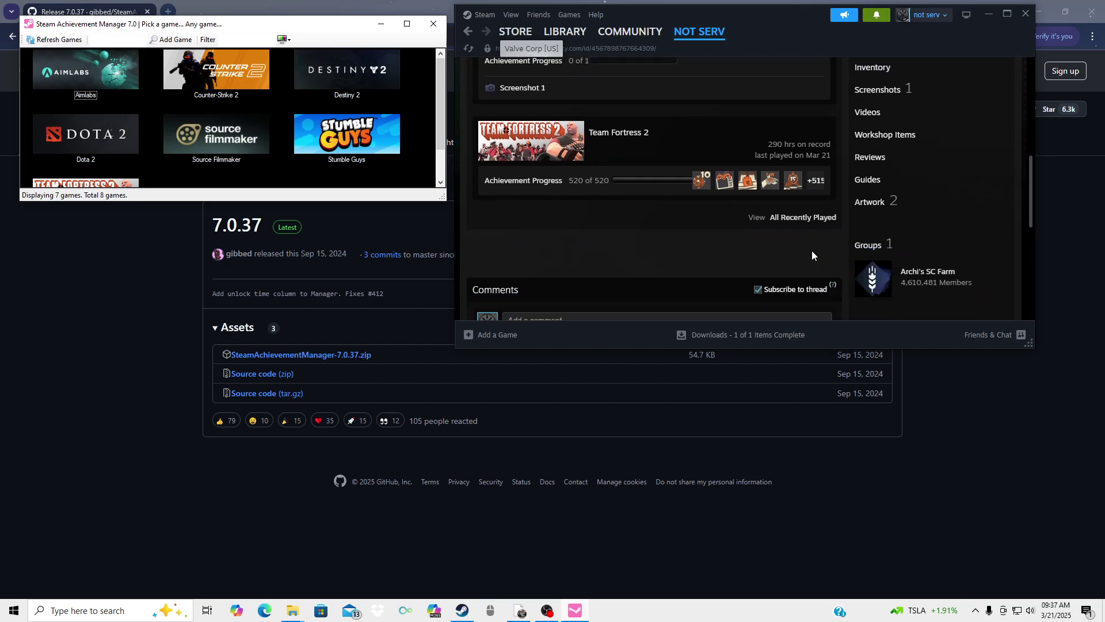
scroll(812, 250, down, 1)
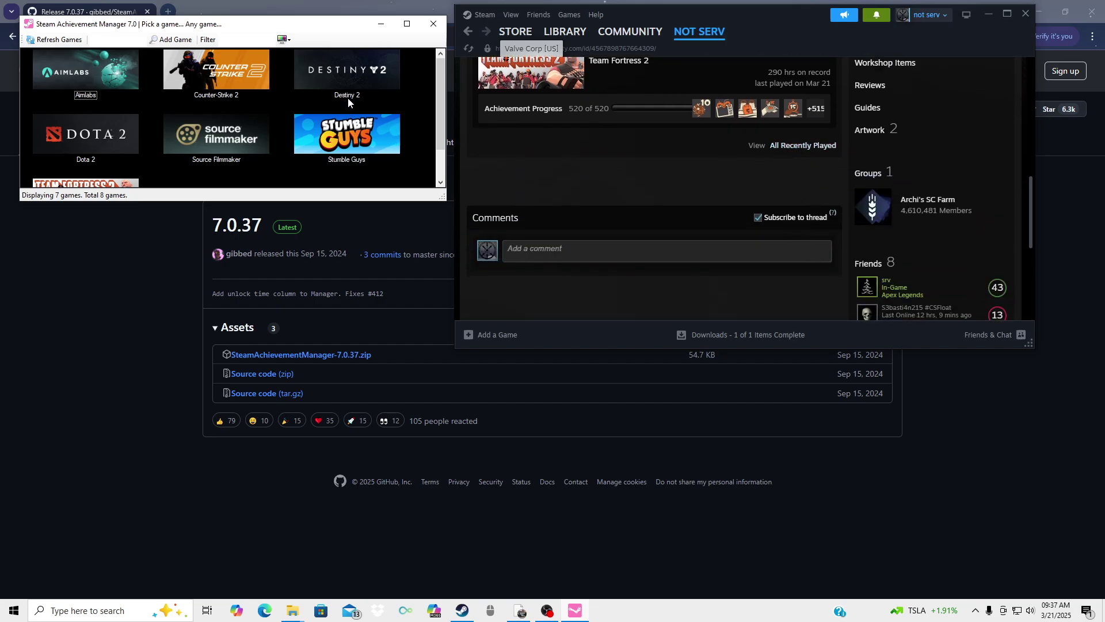
Open the profile's games list, switch from perfect games to All Games (7), and scroll to Destiny 2 at 0/23.
click(818, 145)
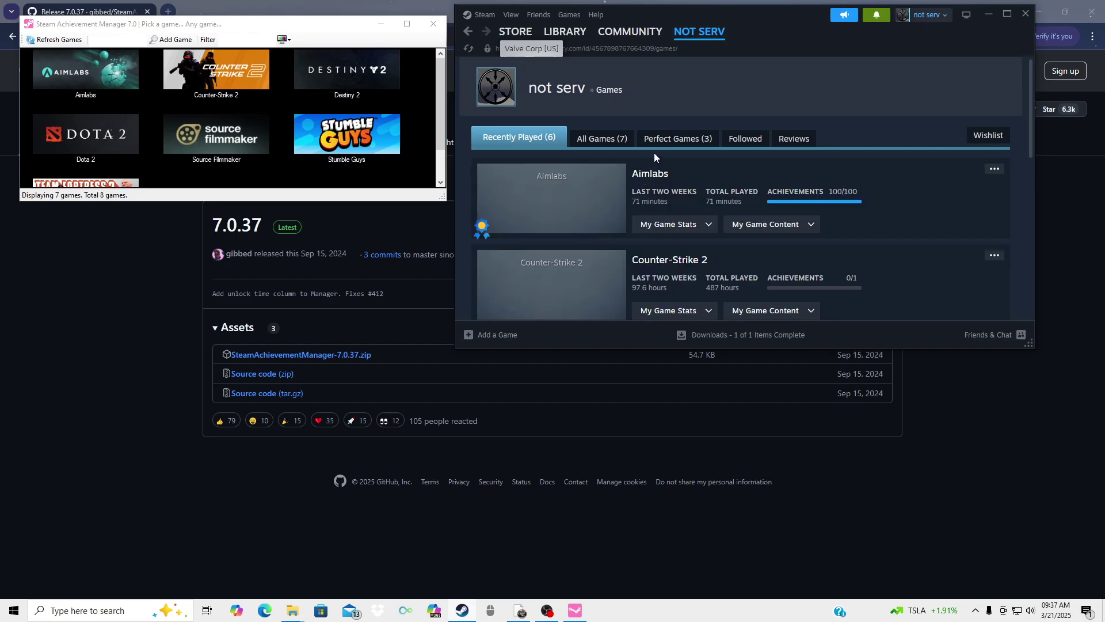
click(668, 140)
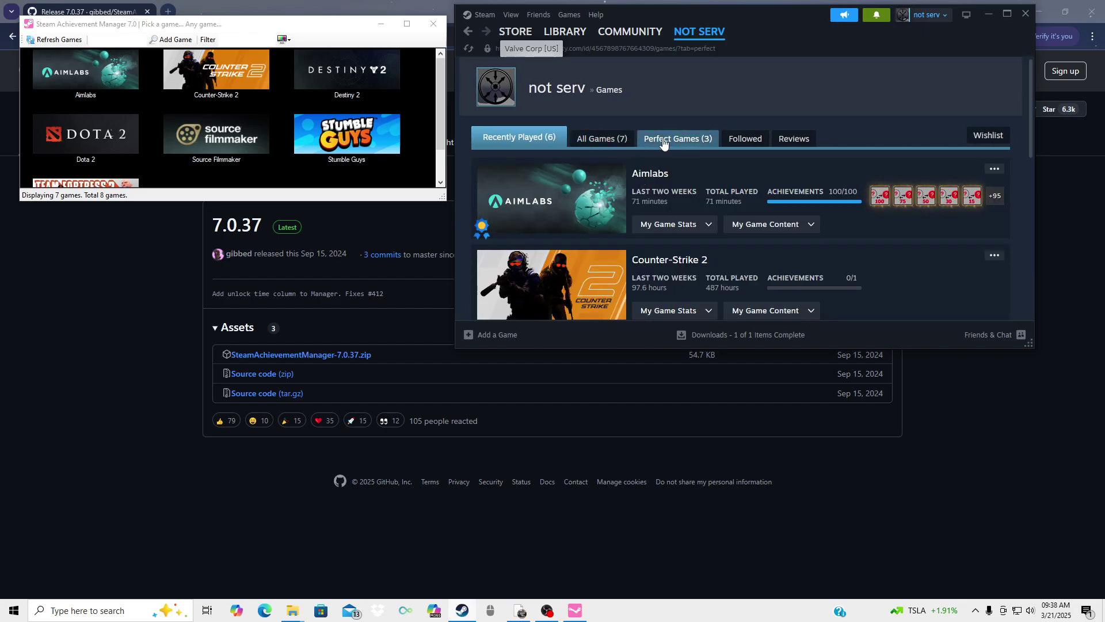
scroll(700, 220, down, 2)
scroll(627, 171, up, 2)
scroll(627, 170, down, 2)
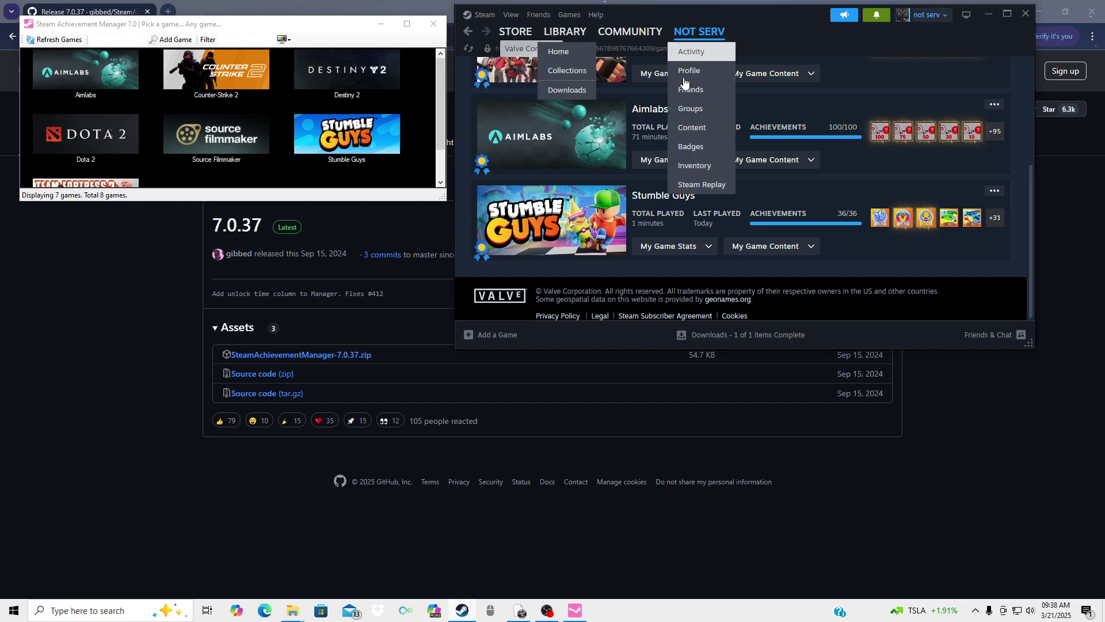
scroll(564, 137, up, 2)
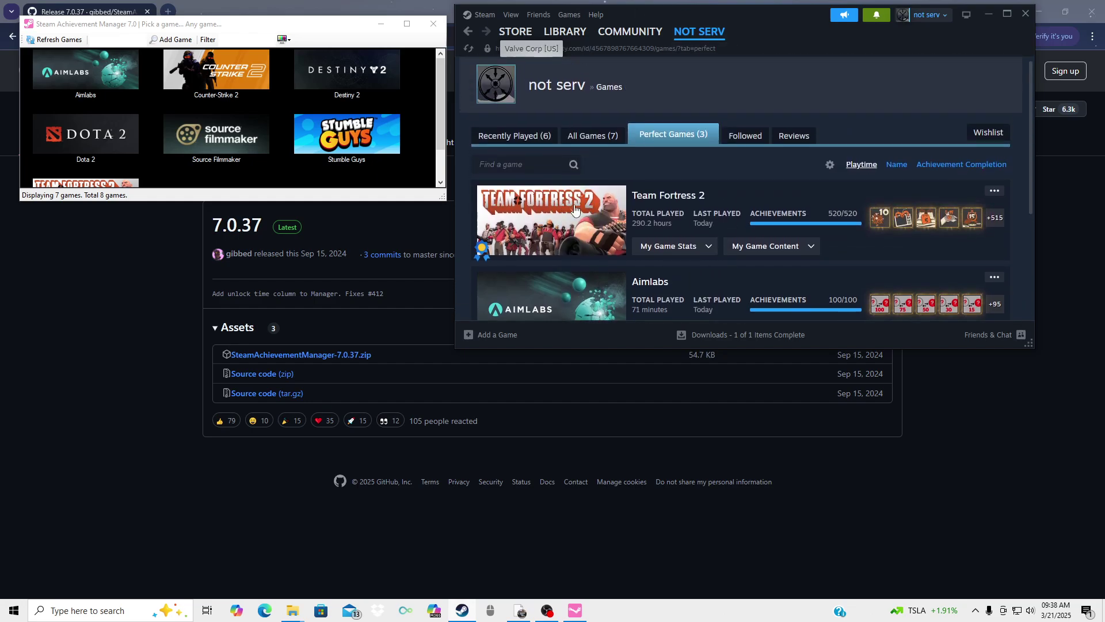
click(602, 147)
scroll(749, 257, down, 6)
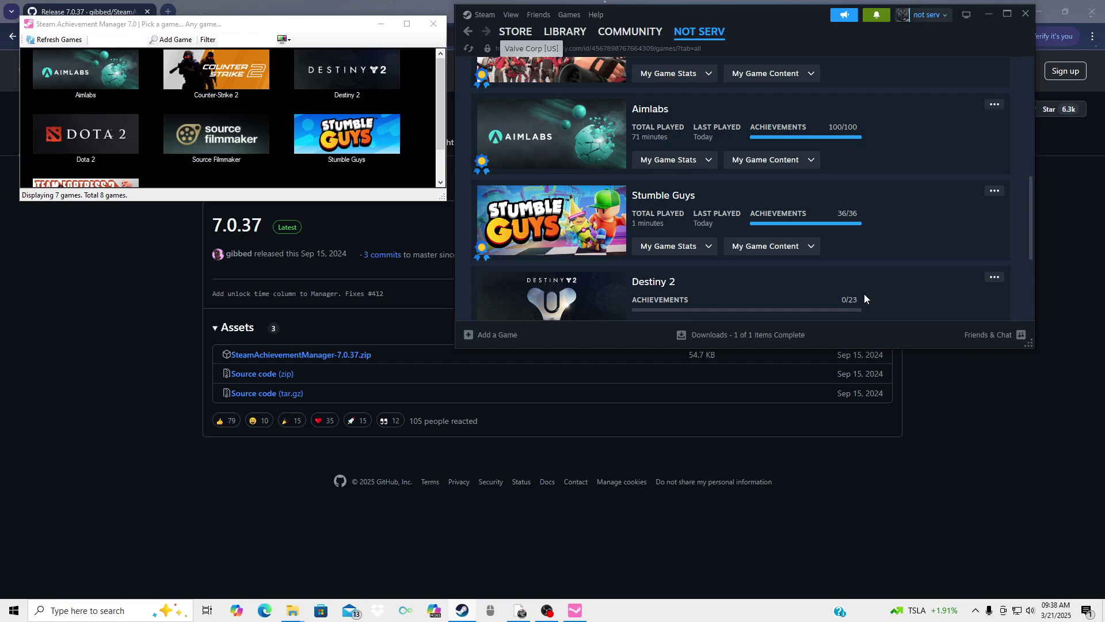
scroll(850, 228, down, 3)
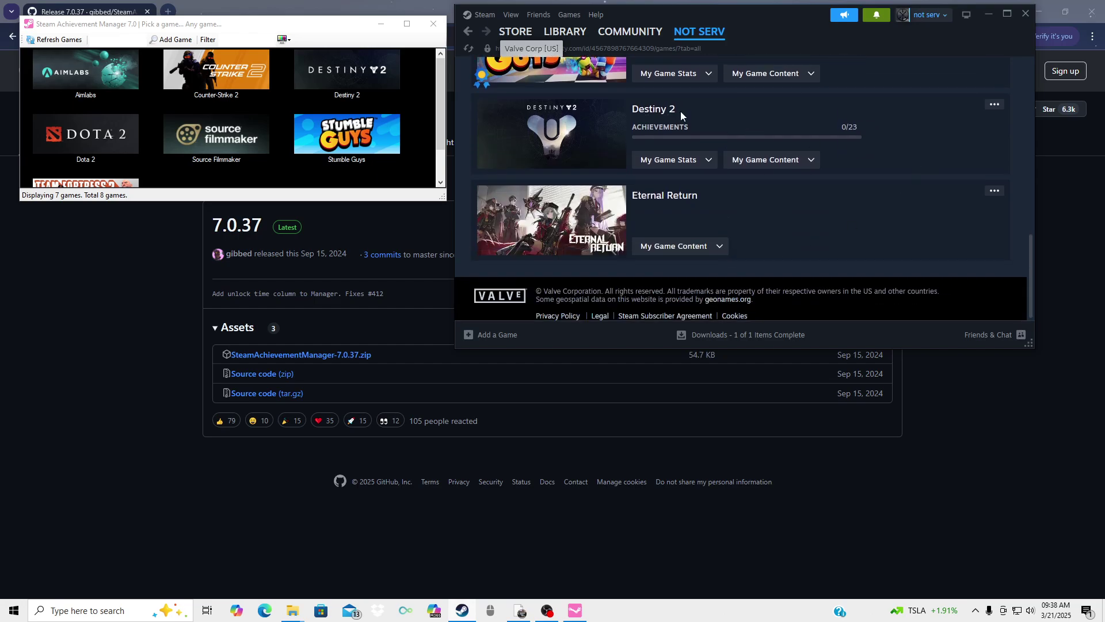
Open Destiny 2's achievement list and scroll through it.
double_click(354, 72)
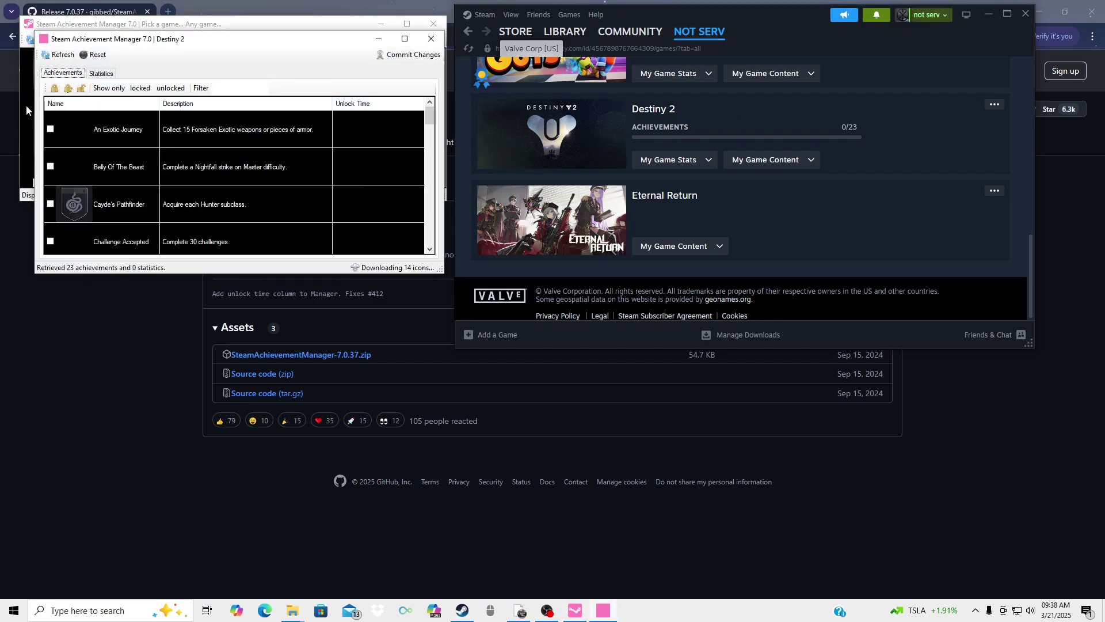
scroll(240, 192, down, 3)
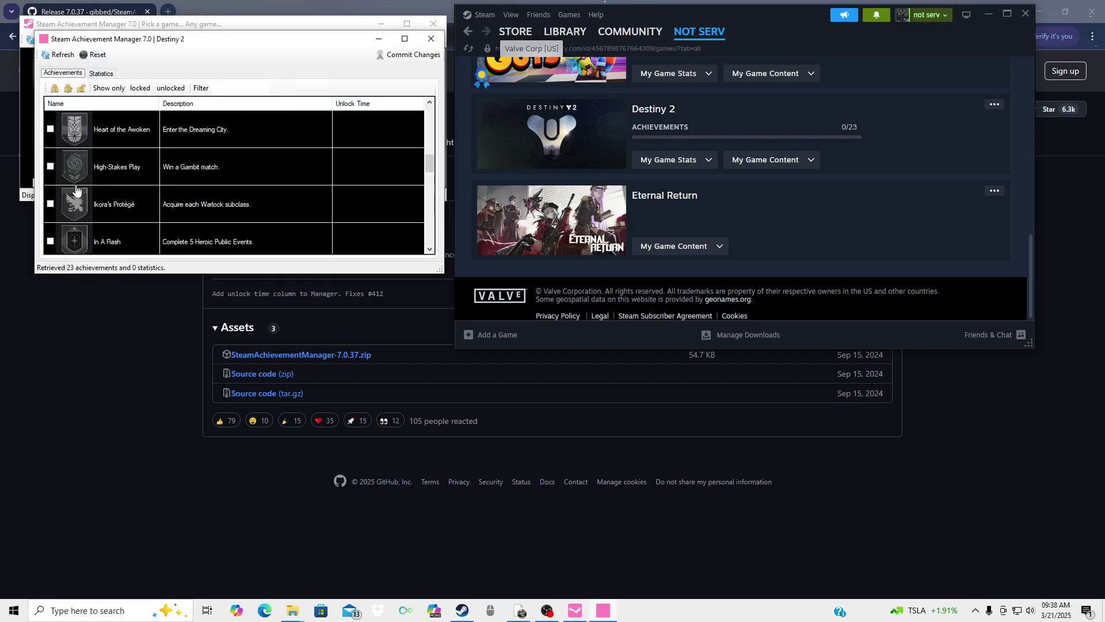
scroll(76, 189, down, 4)
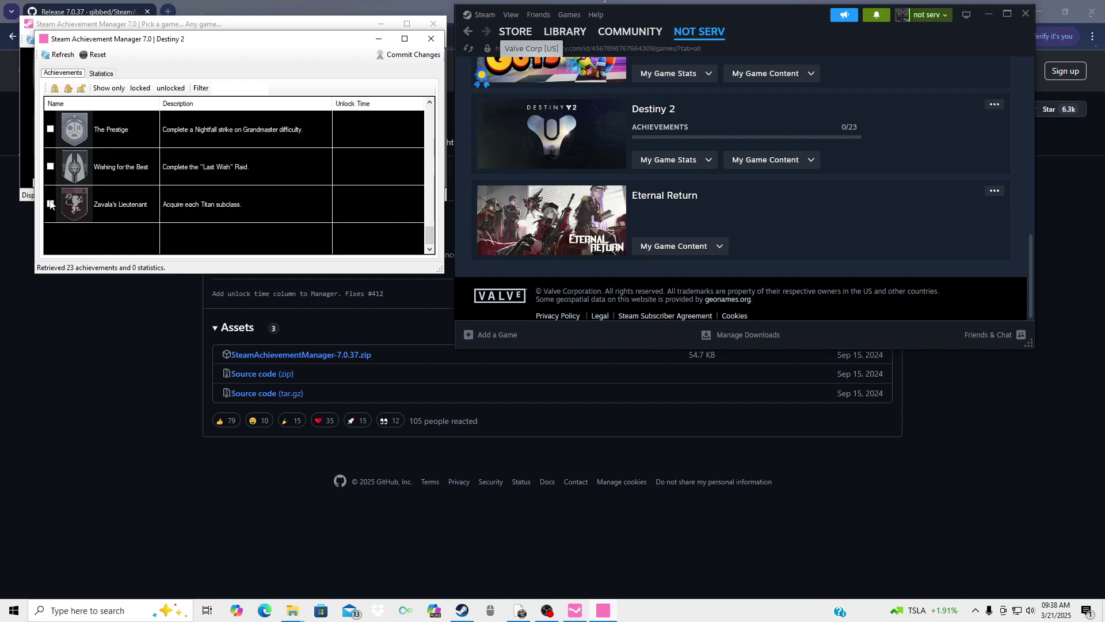
Test ticking Zavala's Lieutenant, Wishing for the Best and The Prestige, then mark all 23 for unlocking.
click(50, 204)
click(51, 167)
click(50, 129)
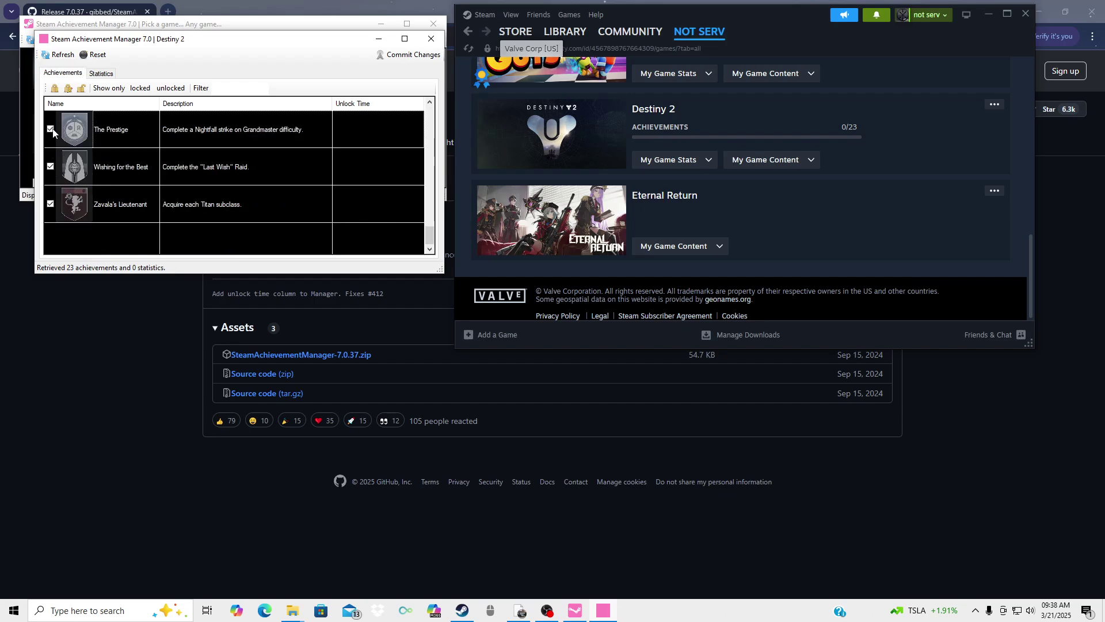
click(50, 167)
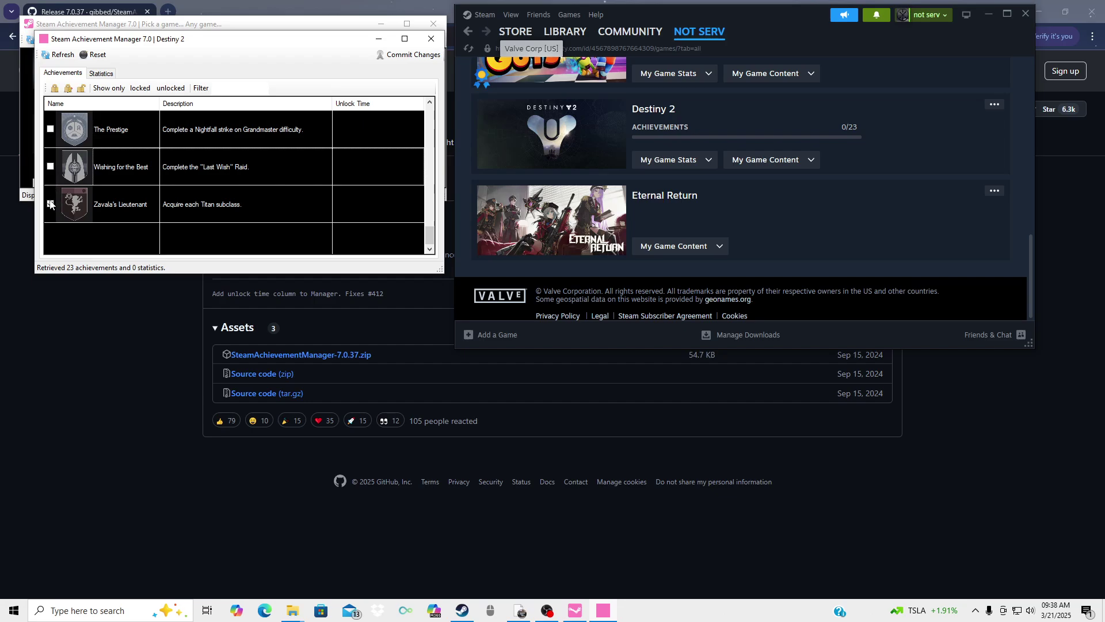
click(50, 204)
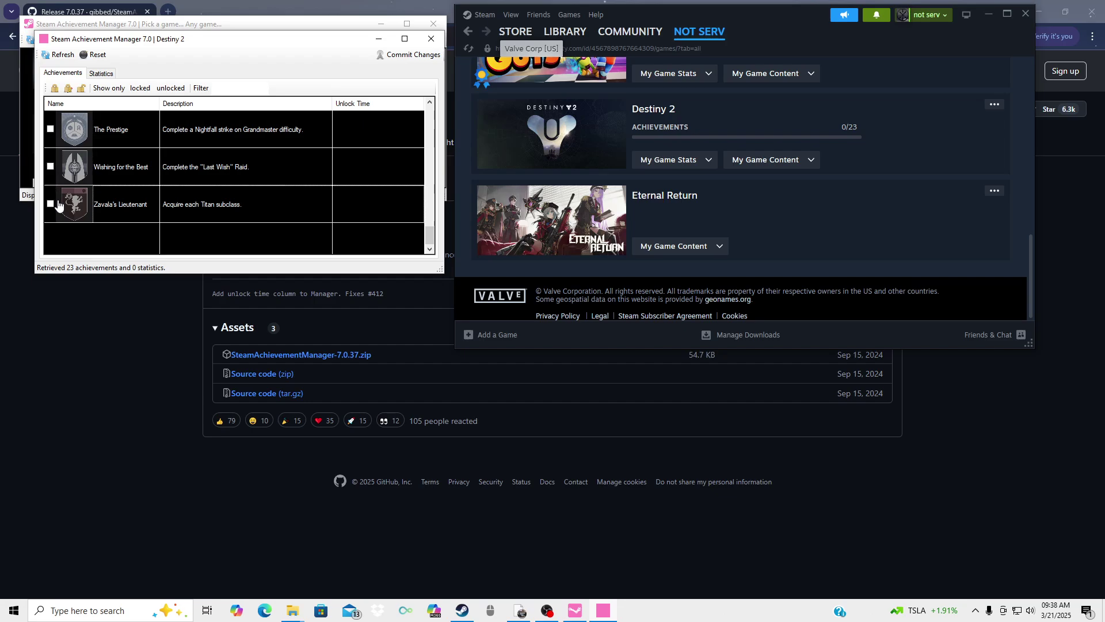
click(82, 88)
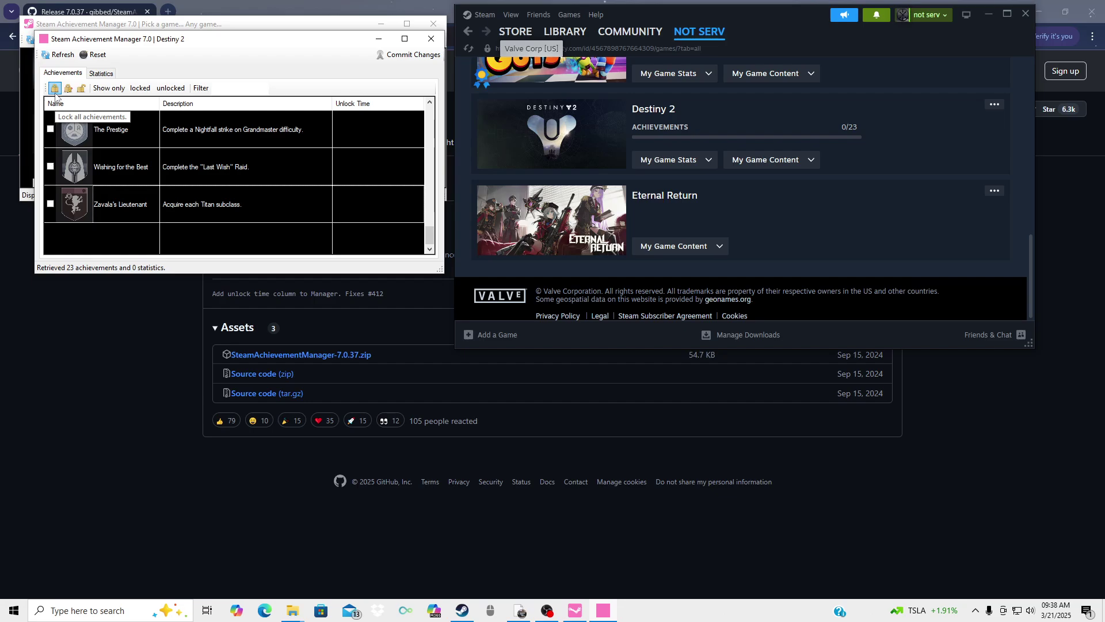
click(82, 87)
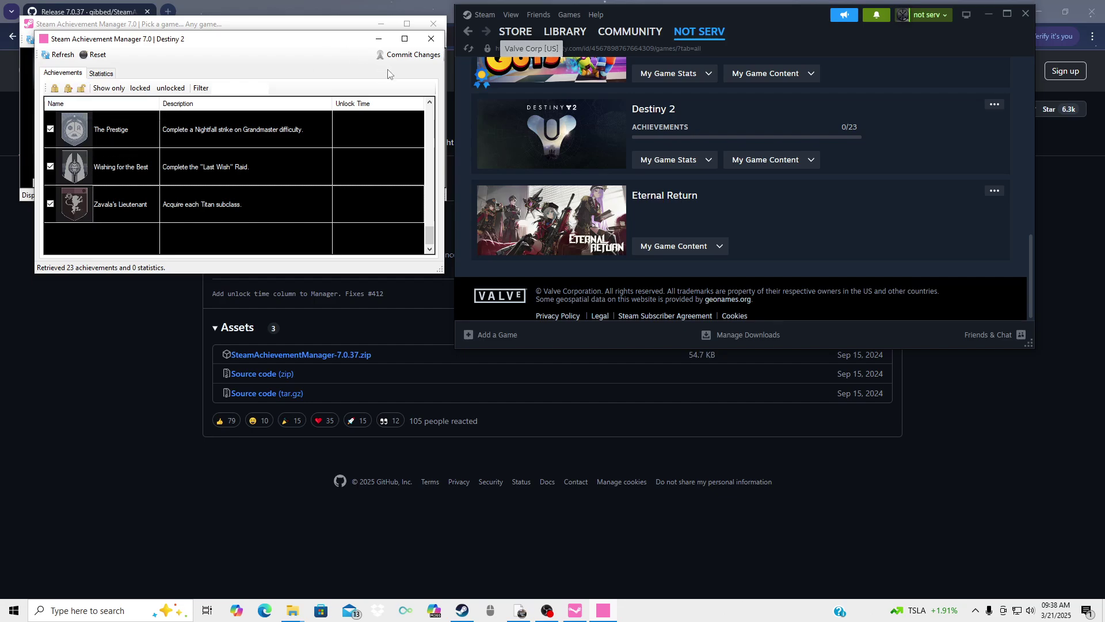
Commit the 23 Destiny 2 unlocks, dismiss the stored confirmation, and open the Steam profile.
click(401, 59)
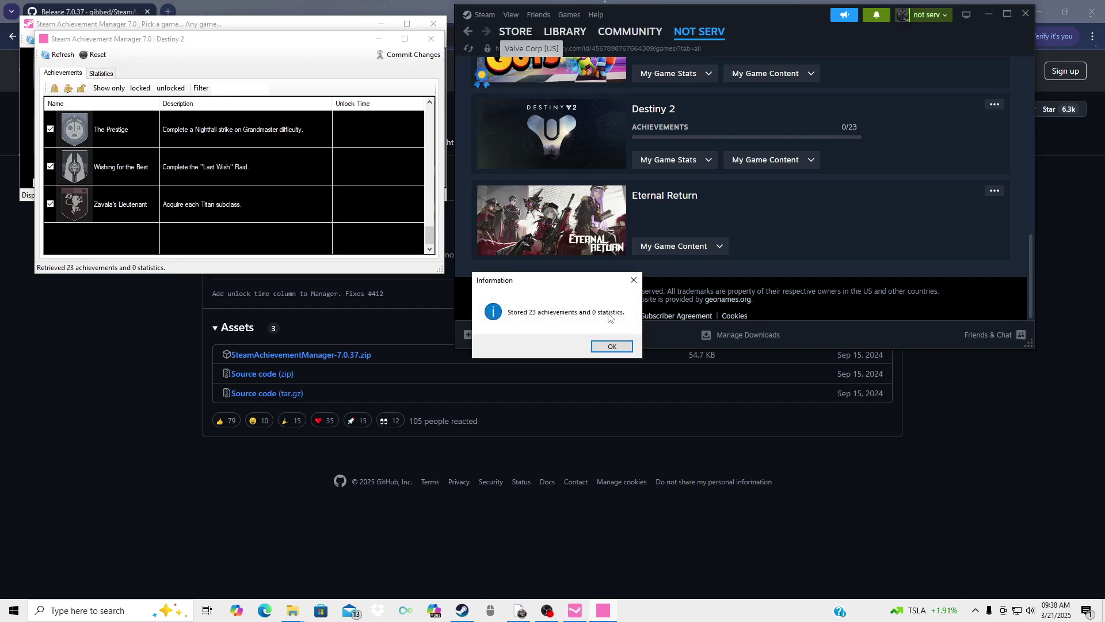
click(613, 347)
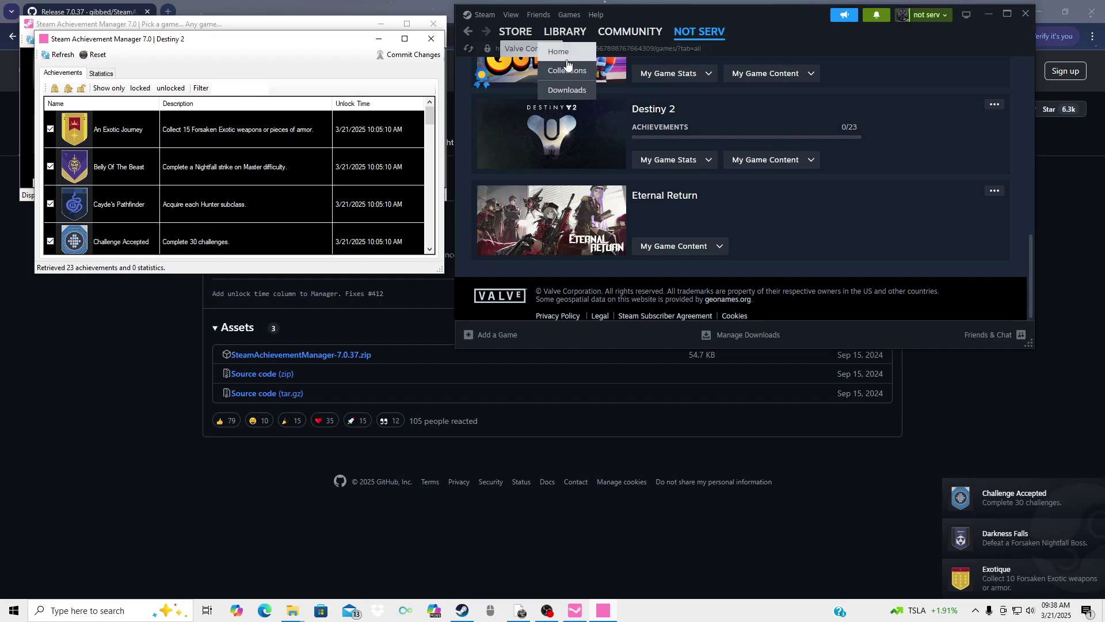
click(927, 15)
click(929, 30)
scroll(691, 172, down, 4)
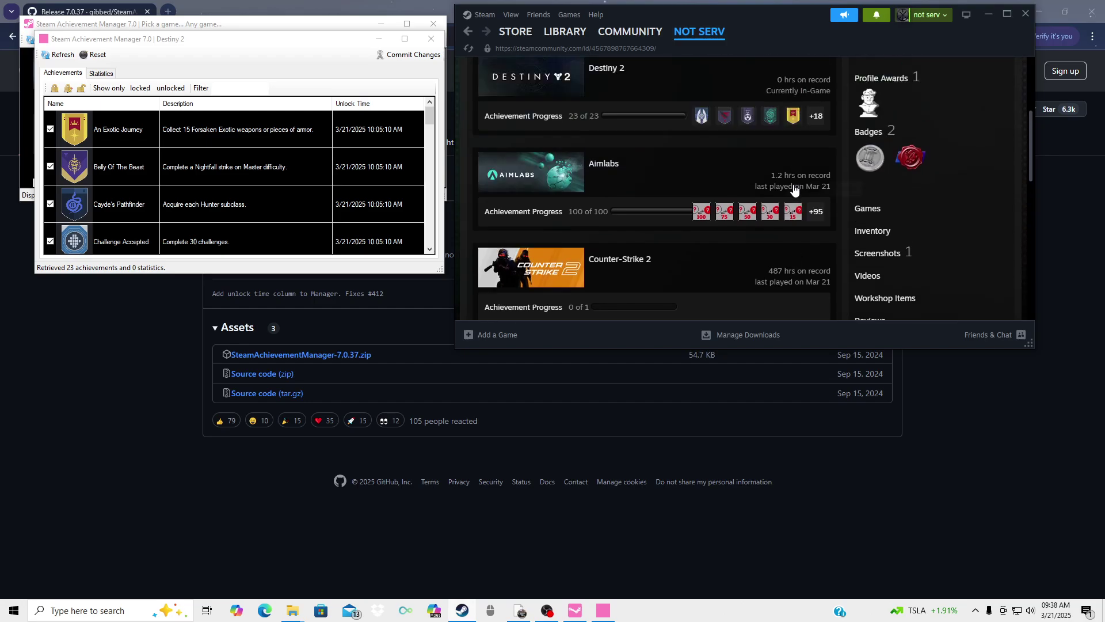
scroll(749, 173, up, 4)
scroll(785, 176, down, 3)
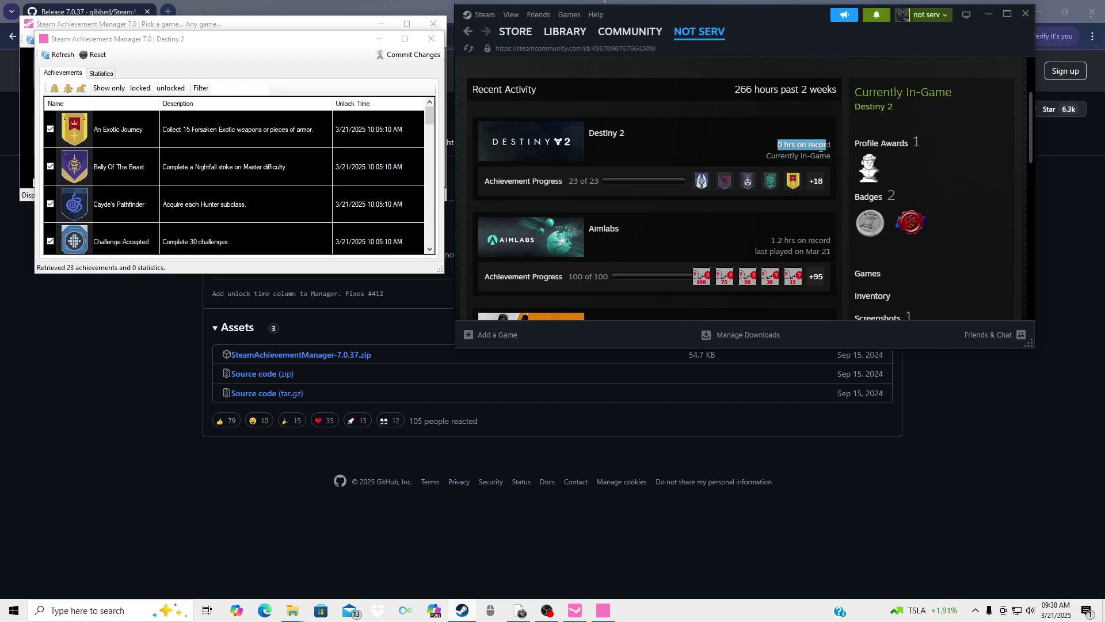
Reload the profile to see 23 of 23, then view Destiny 2's Statistics tab.
click(468, 51)
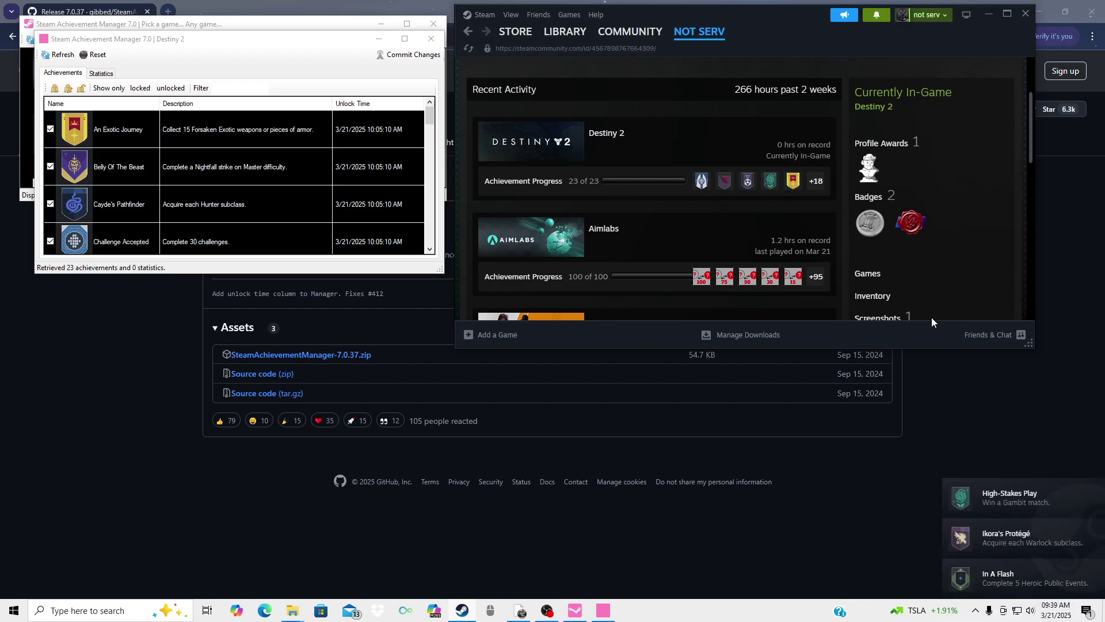
scroll(890, 230, down, 5)
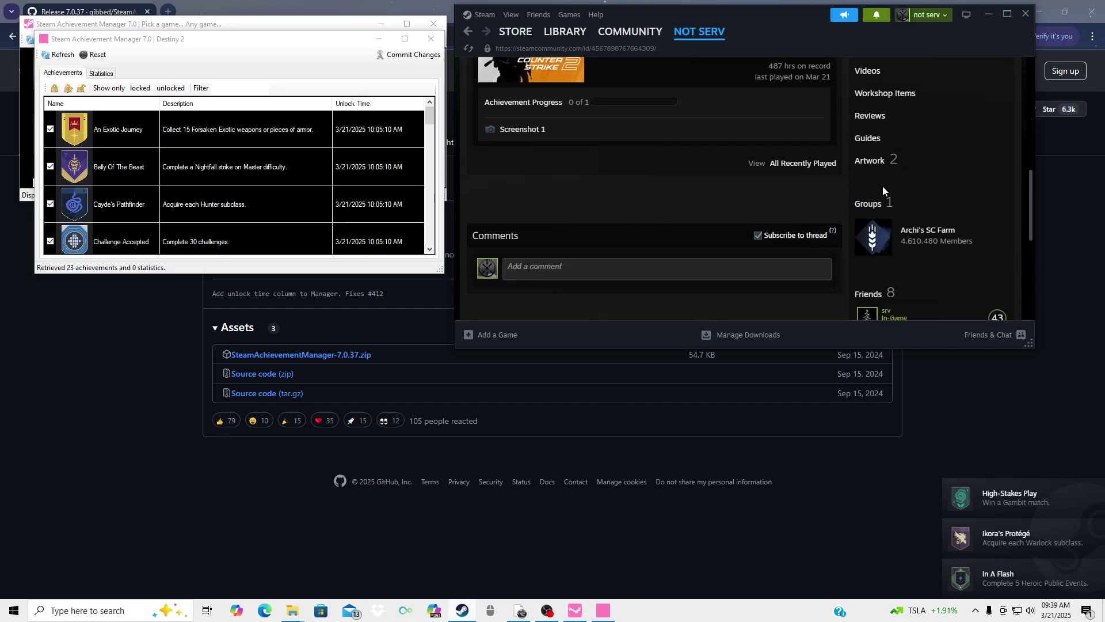
click(102, 73)
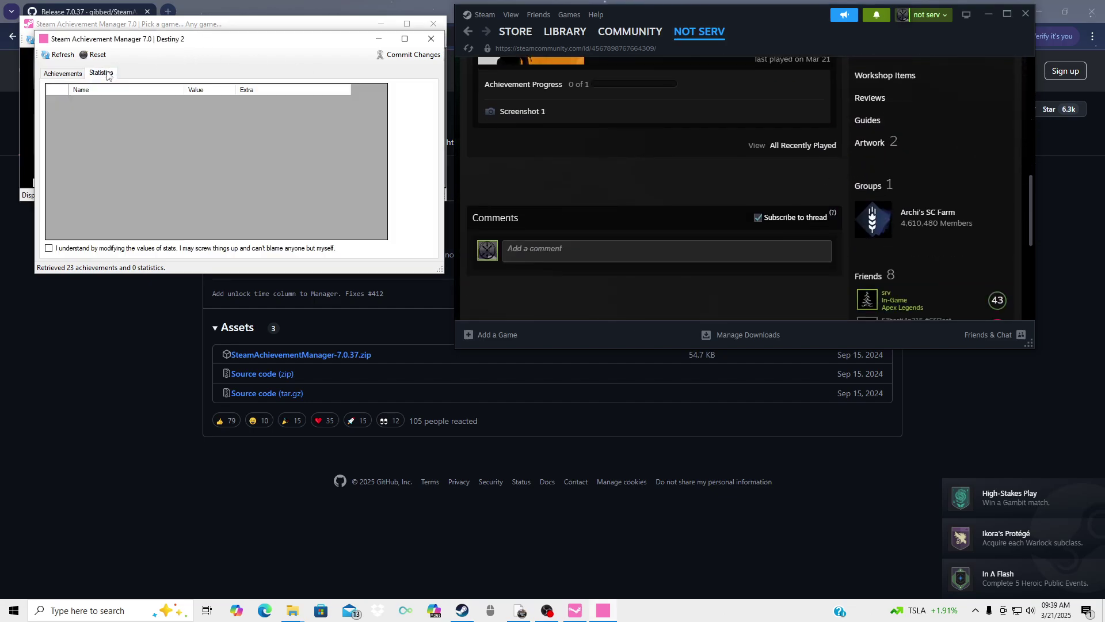
Close the Destiny 2 window and try adding a game with an empty ID, dismissing the error.
click(422, 41)
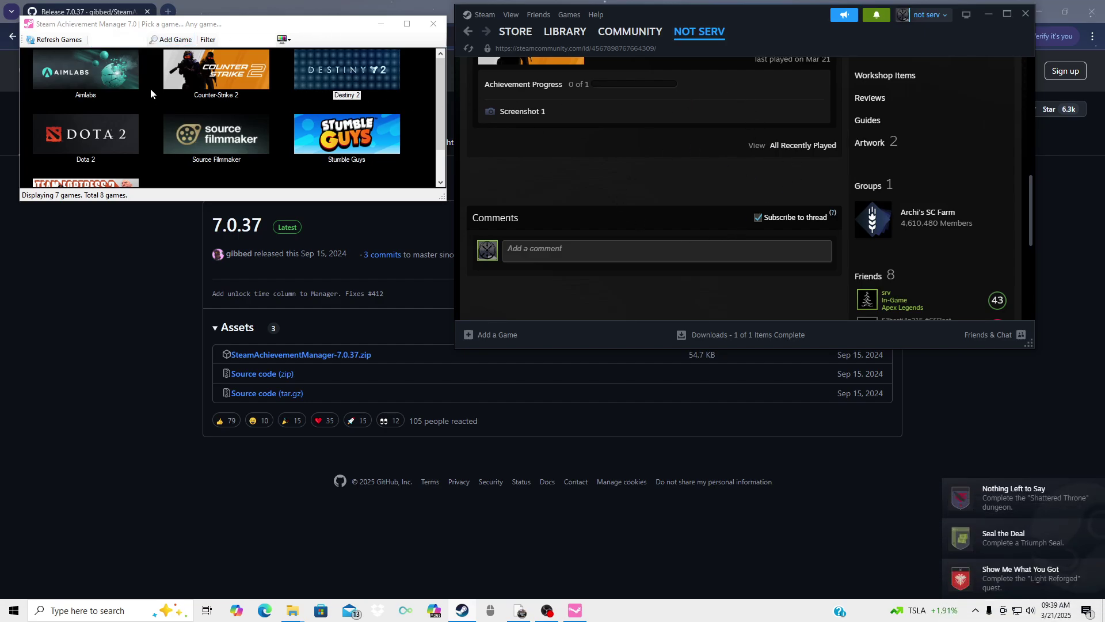
click(120, 40)
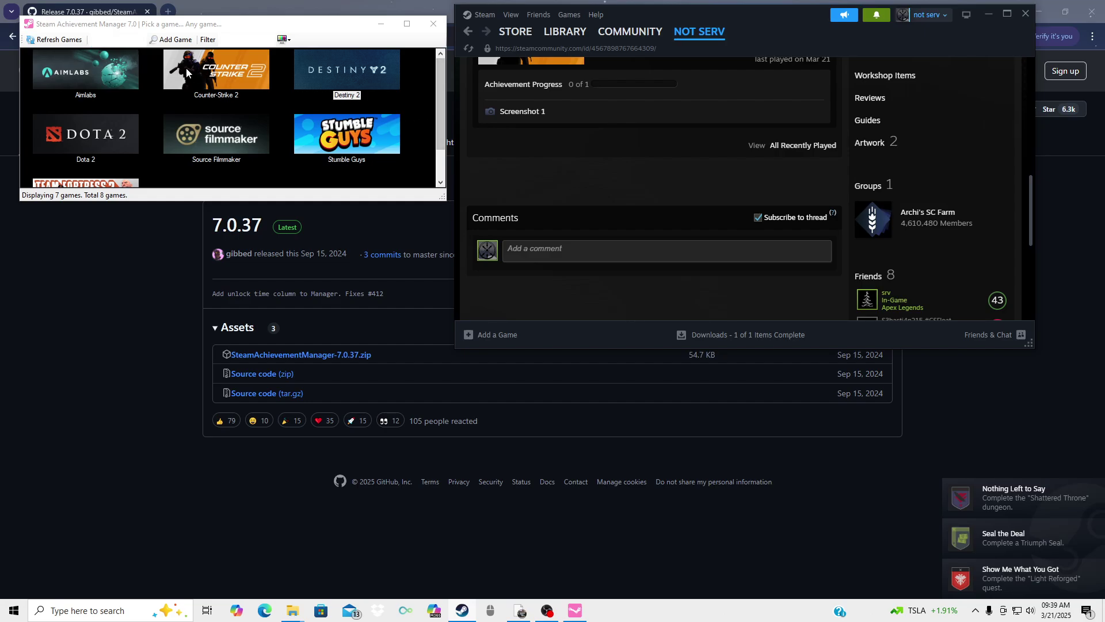
click(173, 40)
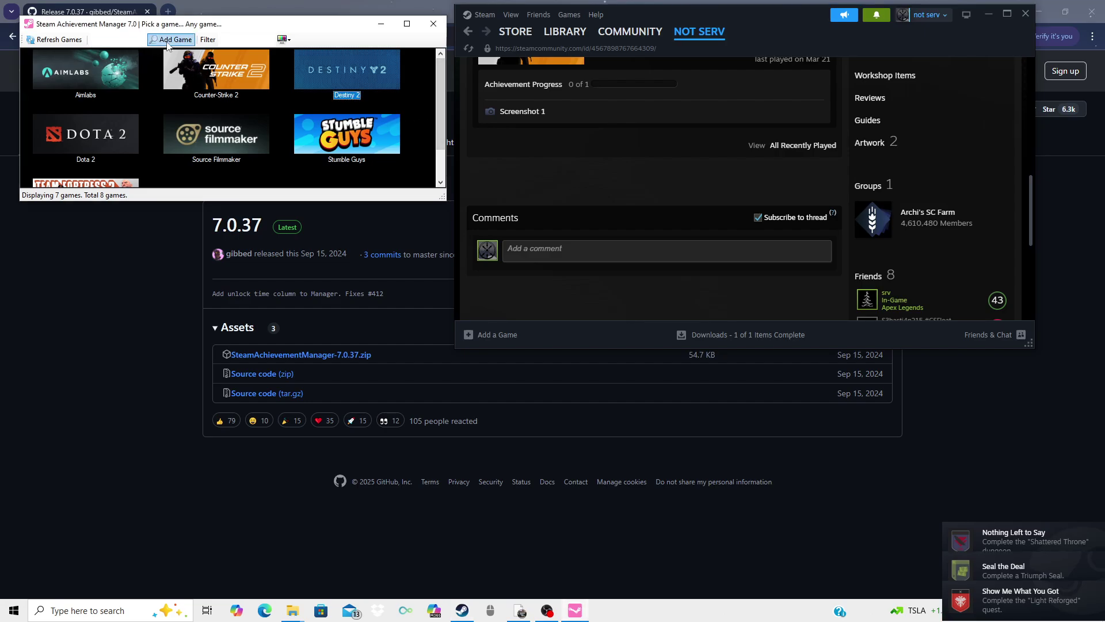
click(596, 346)
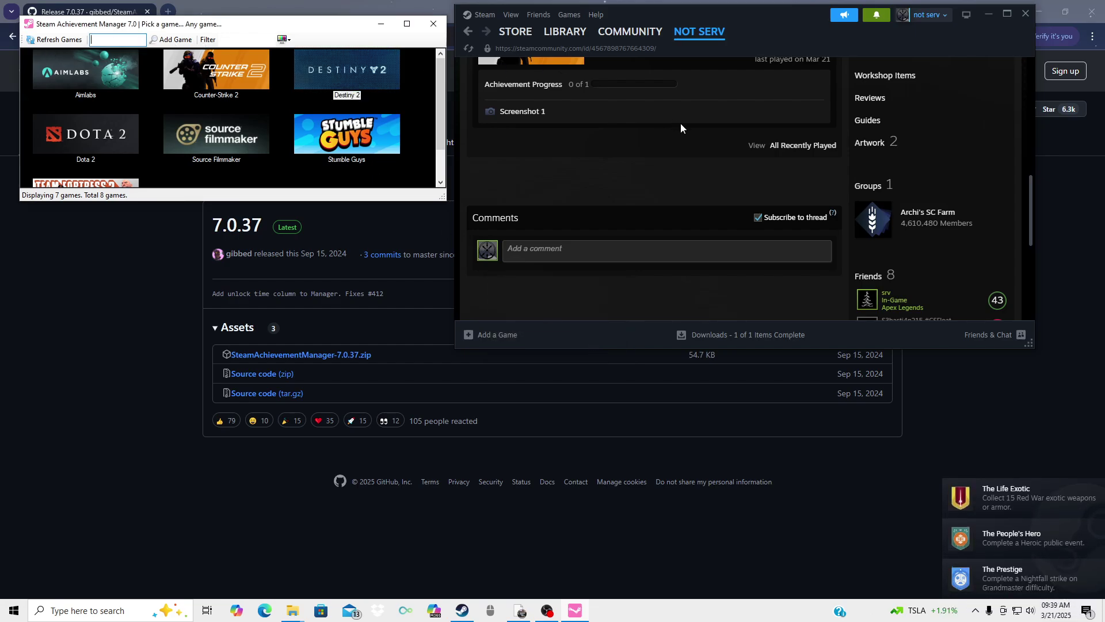
Look up Counter-Strike 2's app ID on its community page and enter 730 in the game ID box.
scroll(645, 162, up, 4)
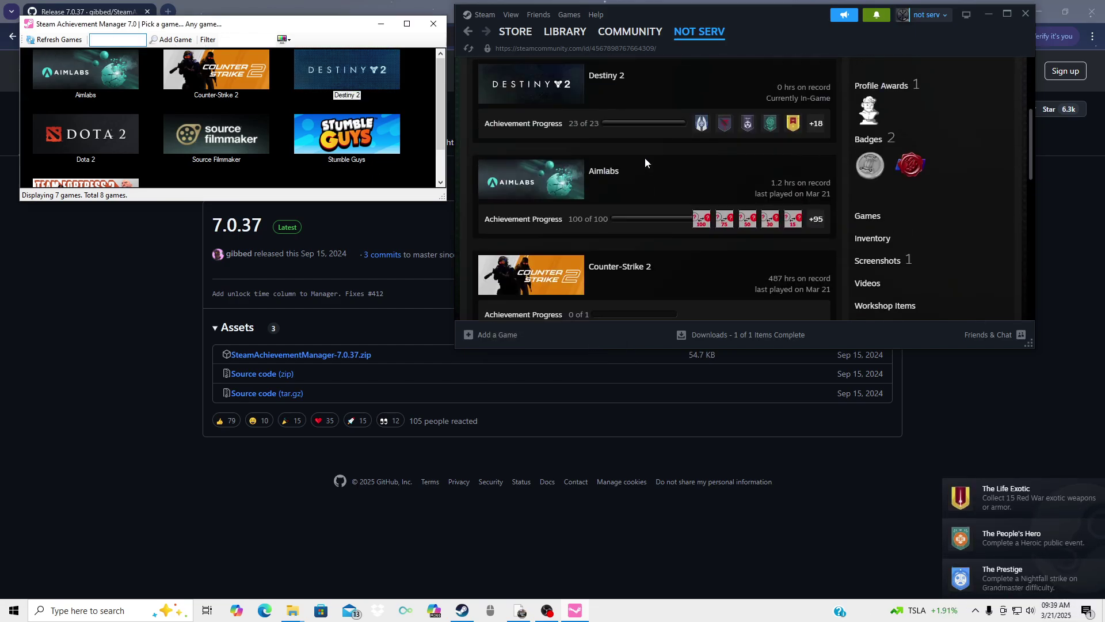
click(625, 275)
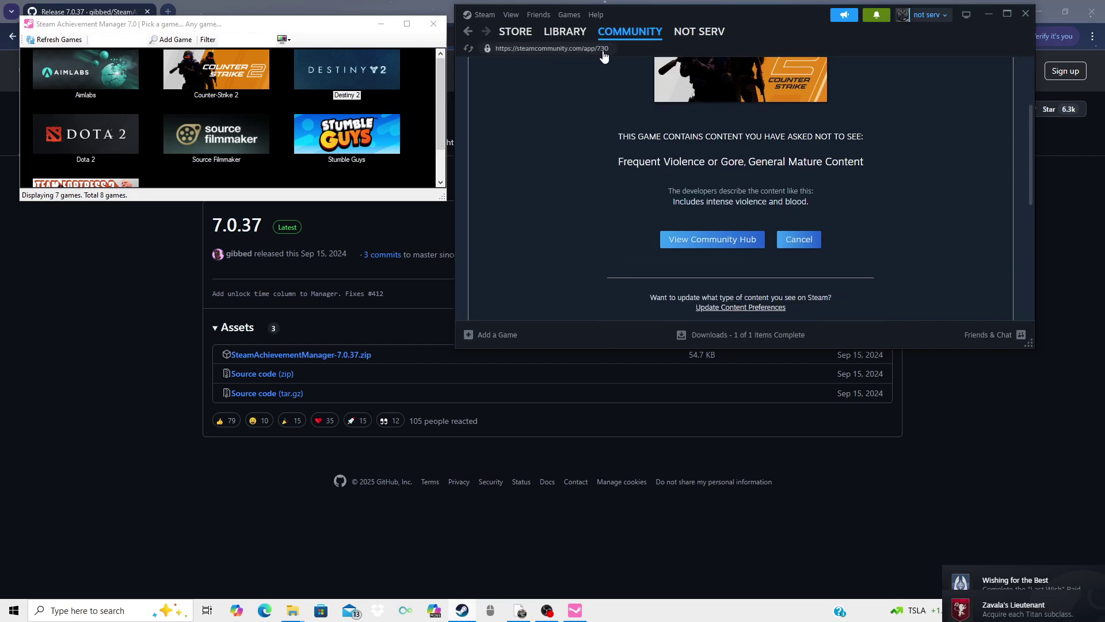
click(139, 39)
text(730)
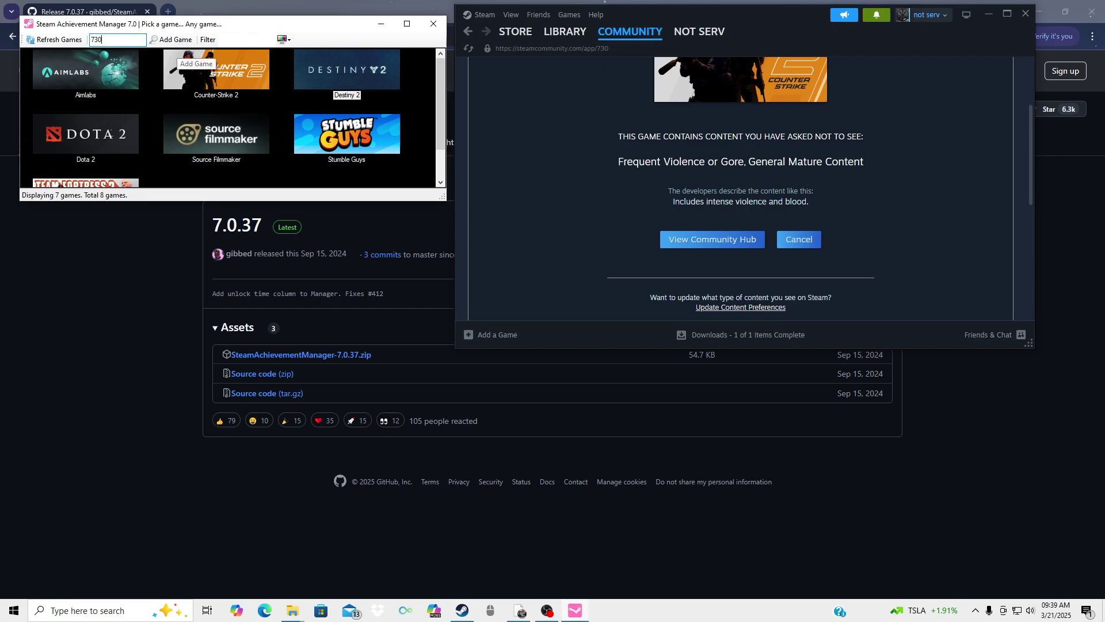